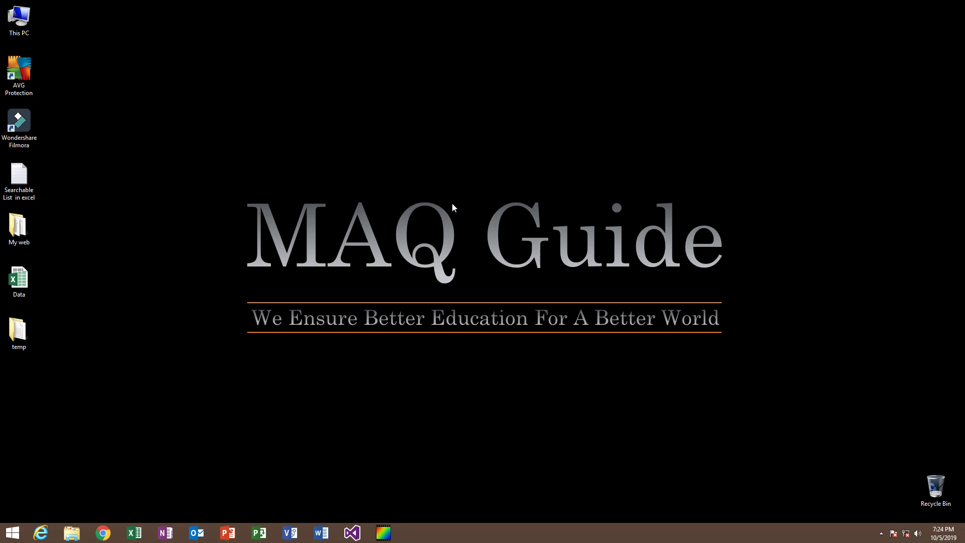
- Open the Data workbook maximized, review the Name, Department, Join Date and Resign date columns, and select G8
{"action": "double_click", "coordinate": [21, 286]}
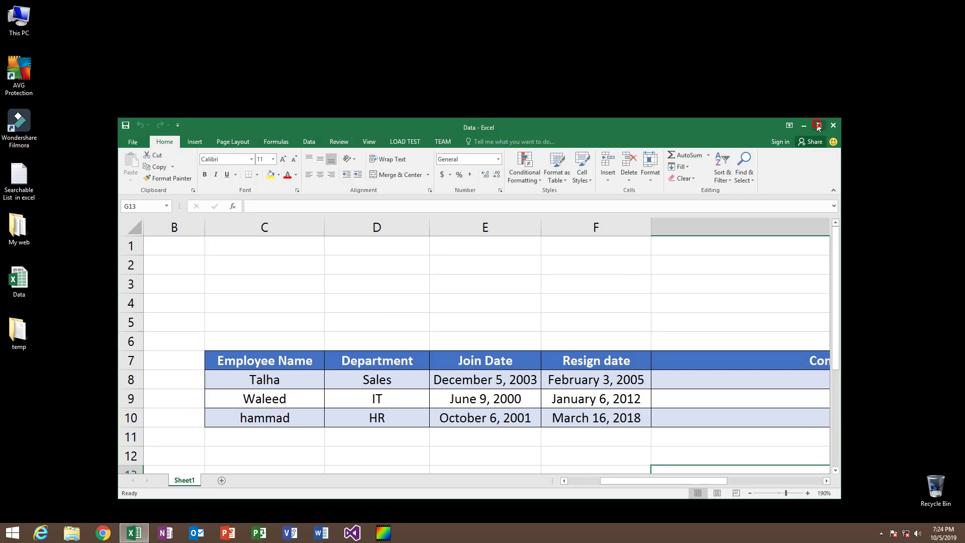
{"action": "left_click", "coordinate": [819, 125]}
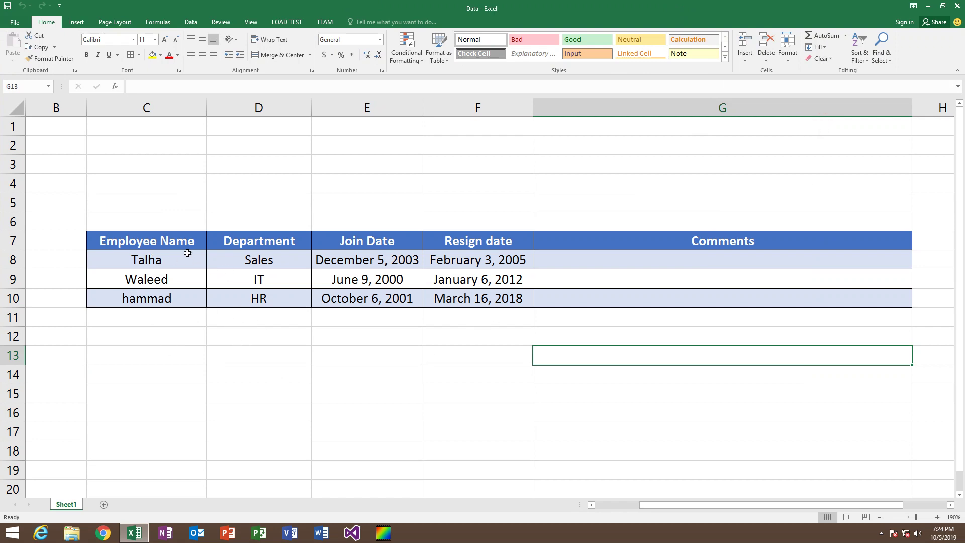
{"action": "left_click", "coordinate": [140, 242]}
{"action": "left_click", "coordinate": [273, 237]}
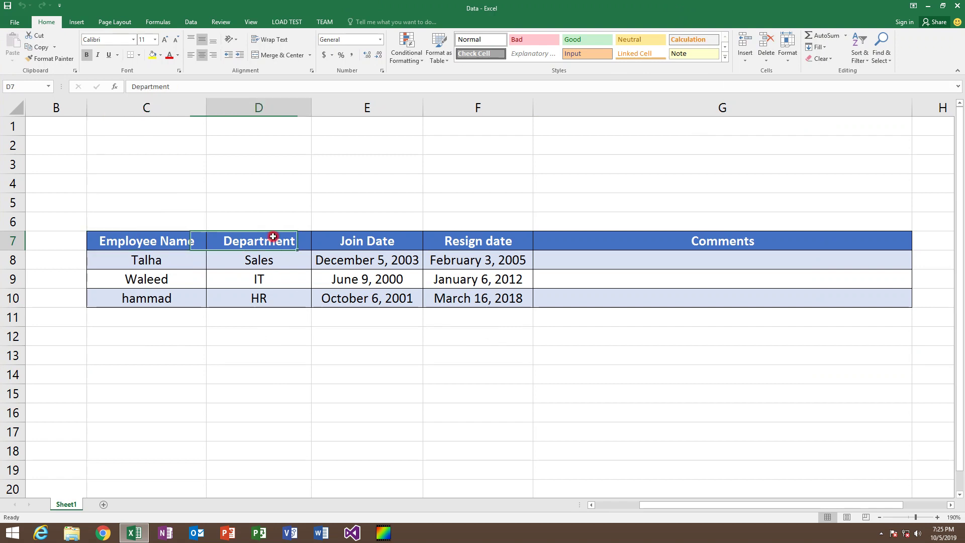
{"action": "left_click", "coordinate": [407, 246]}
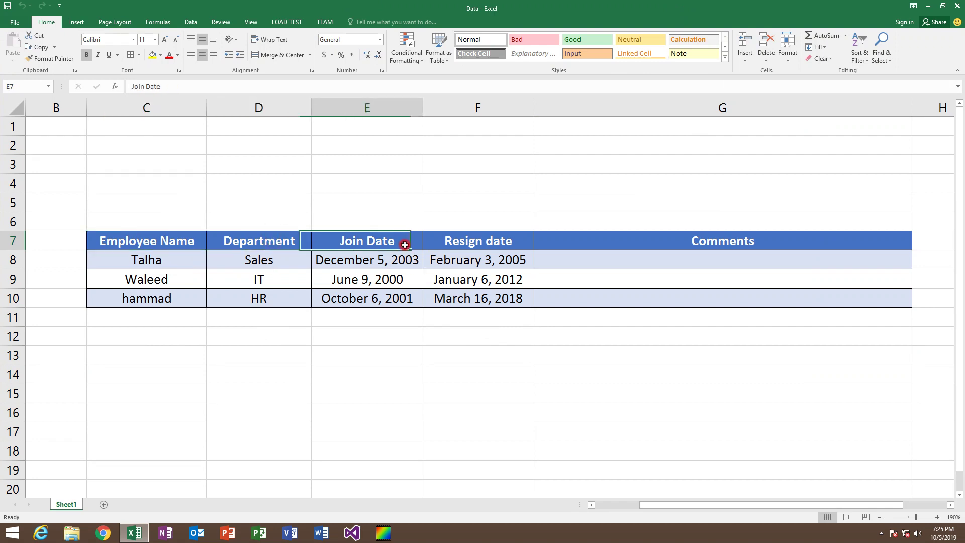
{"action": "left_click", "coordinate": [518, 245]}
{"action": "left_click", "coordinate": [623, 259]}
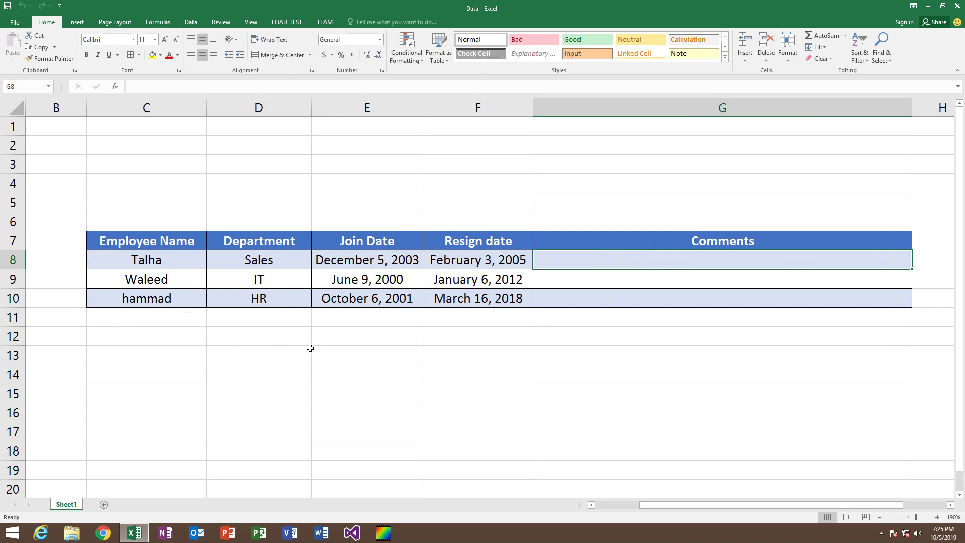
- In G8, start the formula =C8&" joined on " using the employee name in C8
{"action": "type", "text": "="}
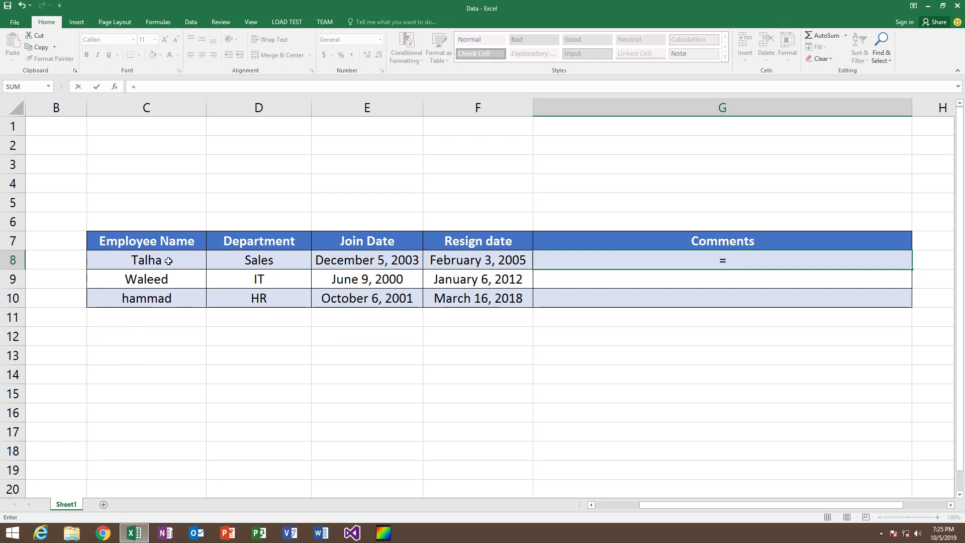
{"action": "left_click", "coordinate": [170, 258]}
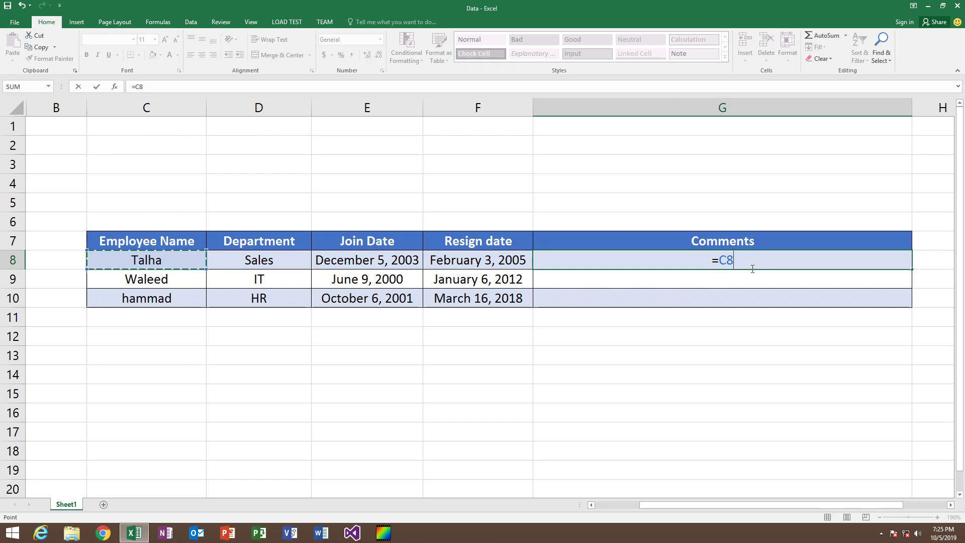
{"action": "type", "text": "&"}
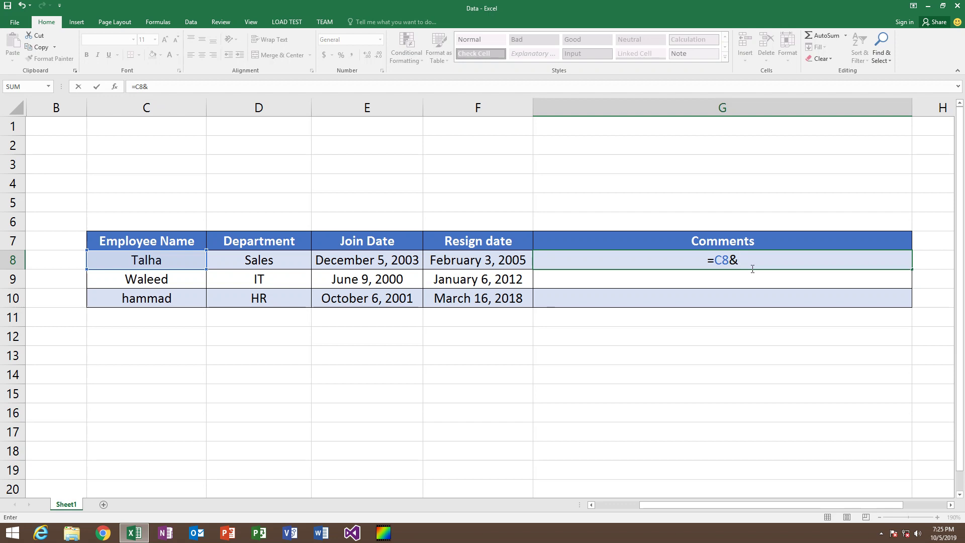
{"action": "type", "text": "\"\""}
{"action": "left_click", "coordinate": [152, 88]}
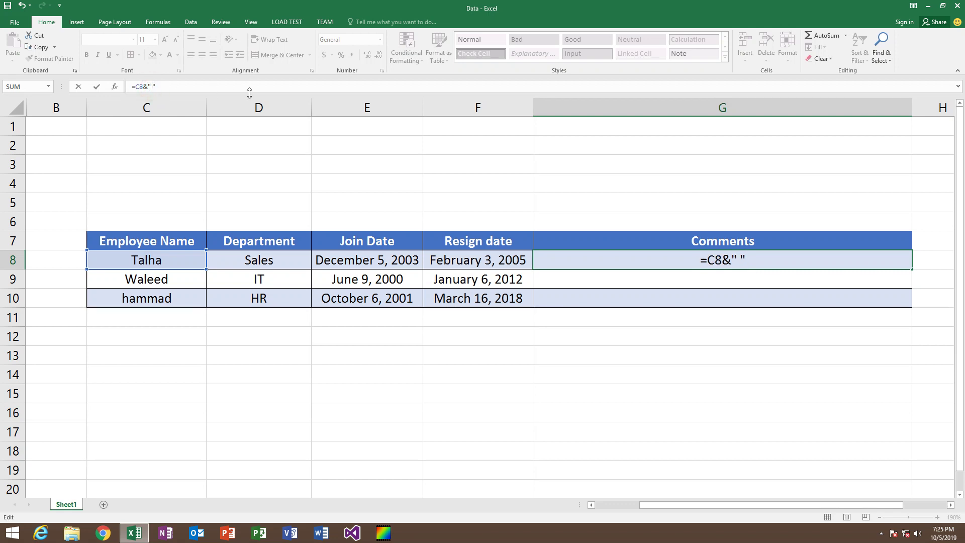
{"action": "type", "text": "joi"}
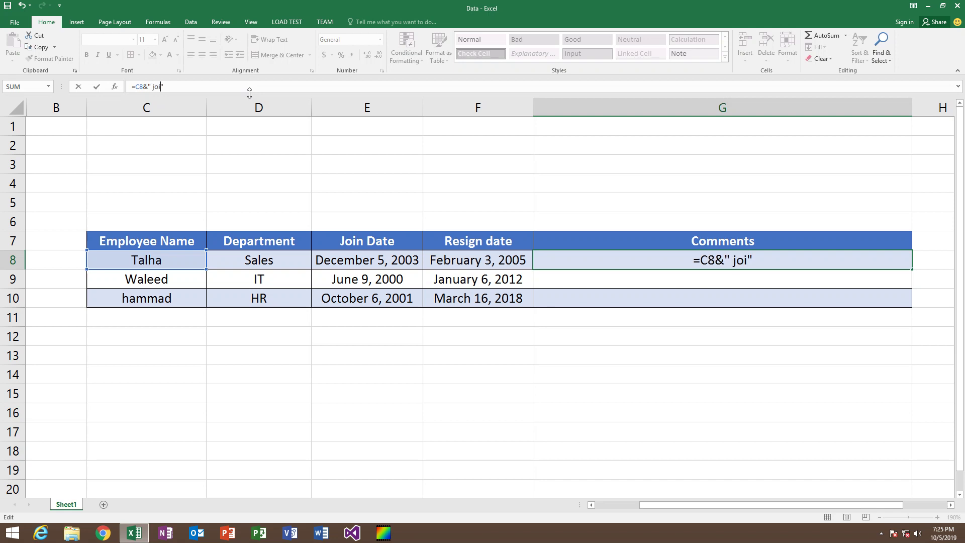
{"action": "type", "text": "ned "}
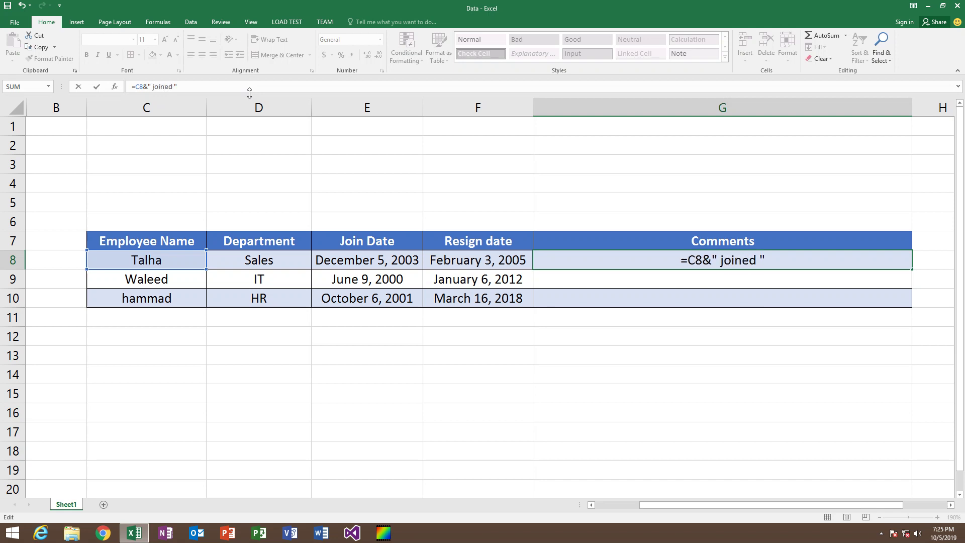
{"action": "type", "text": "om"}
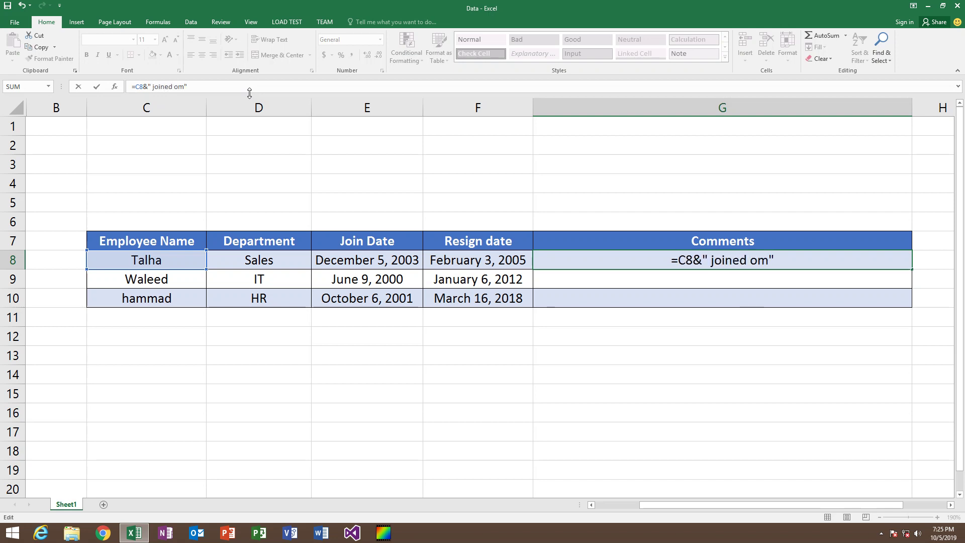
{"action": "key", "text": "BackSpace"}
{"action": "type", "text": "n \""}
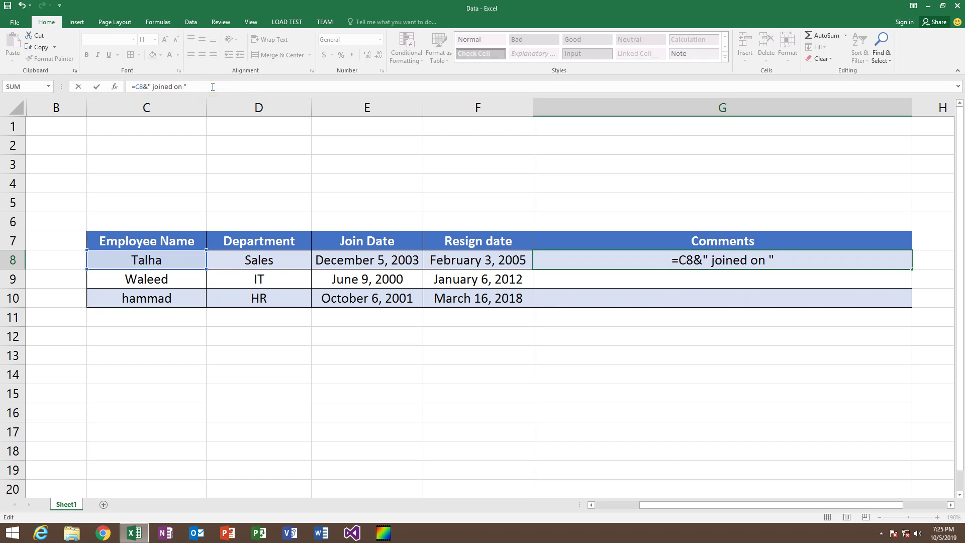
{"action": "type", "text": "&"}
- Append the join date E8 and the text ", left the company on " to the G8 formula
{"action": "left_click", "coordinate": [364, 260]}
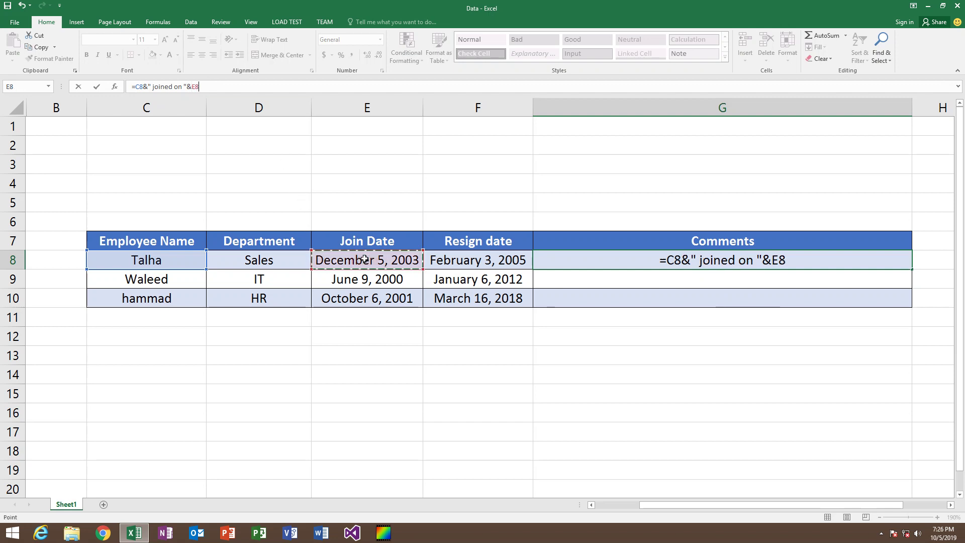
{"action": "type", "text": "&"}
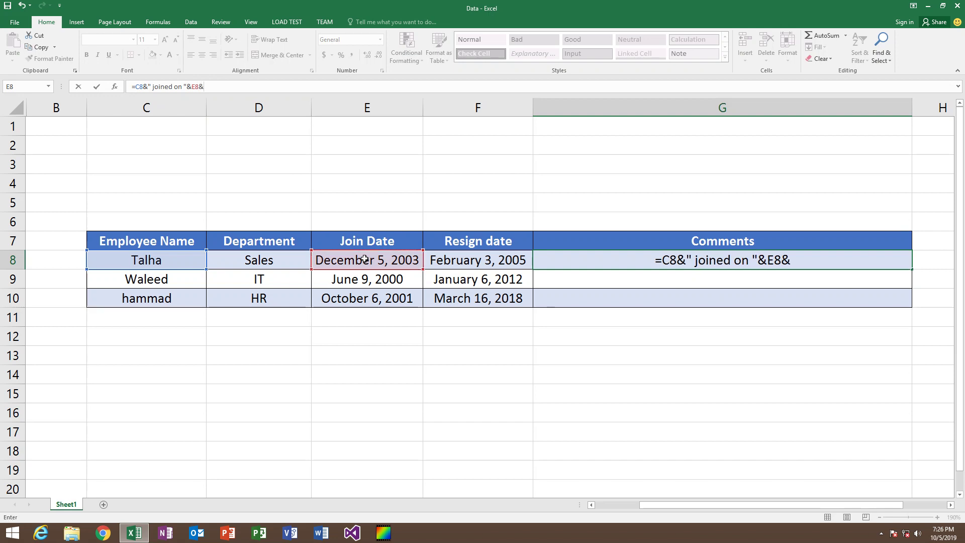
{"action": "type", "text": "\"\""}
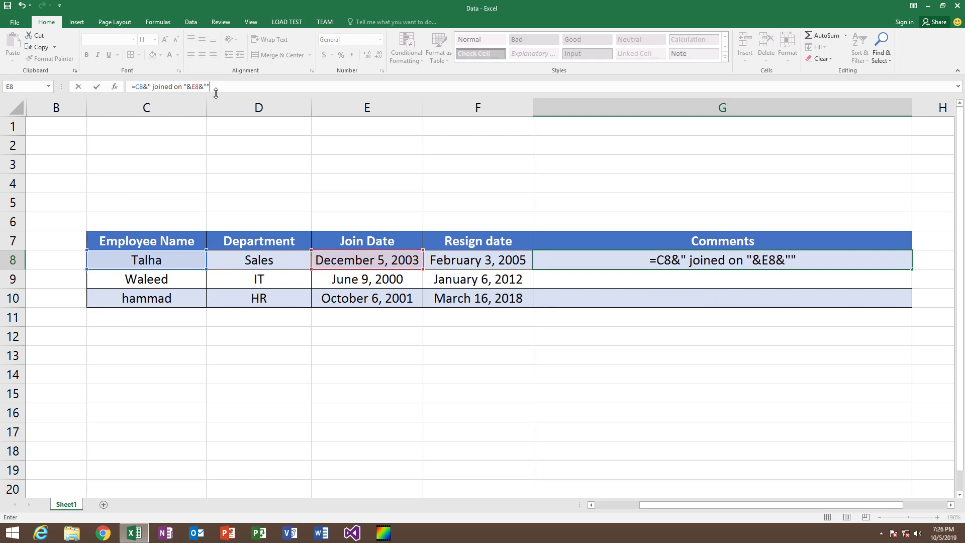
{"action": "left_click", "coordinate": [206, 86]}
{"action": "type", "text": ", "}
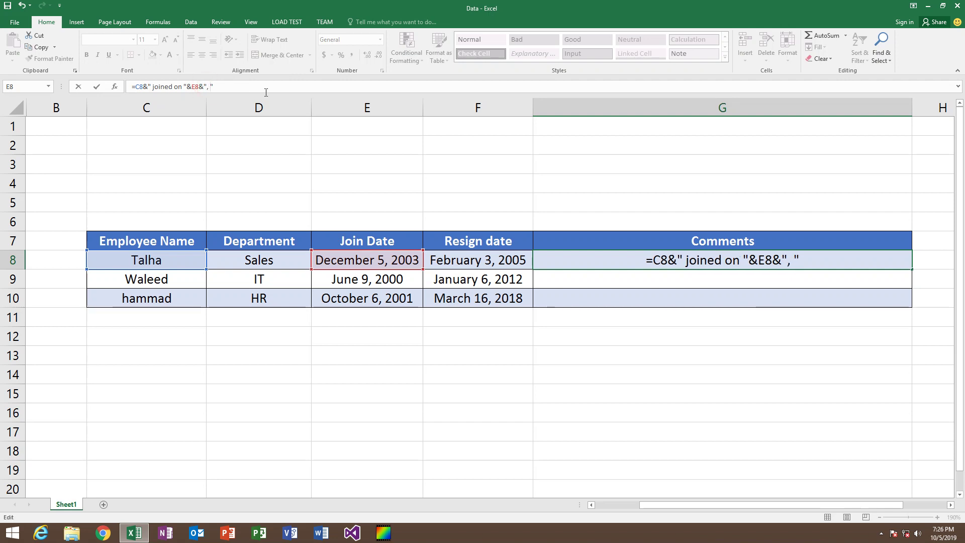
{"action": "type", "text": "l"}
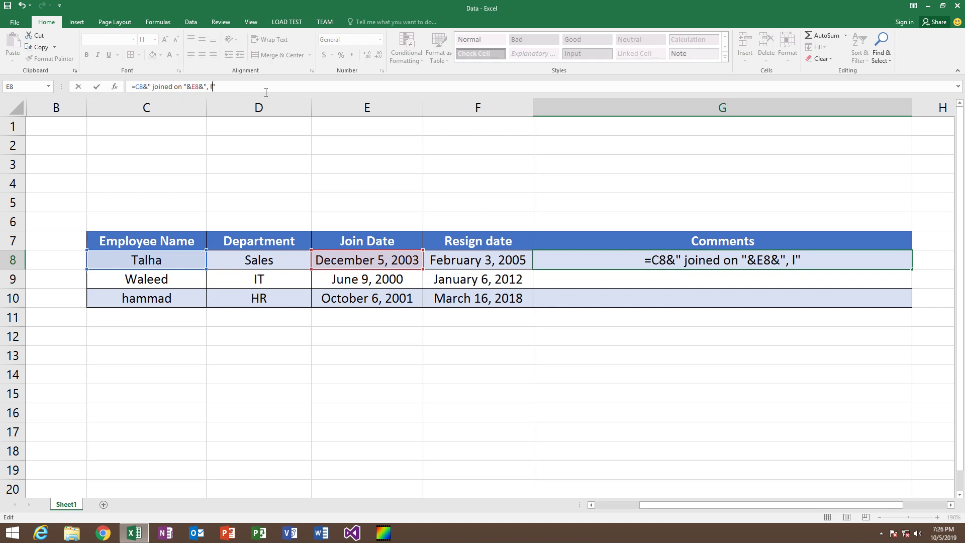
{"action": "type", "text": "etf"}
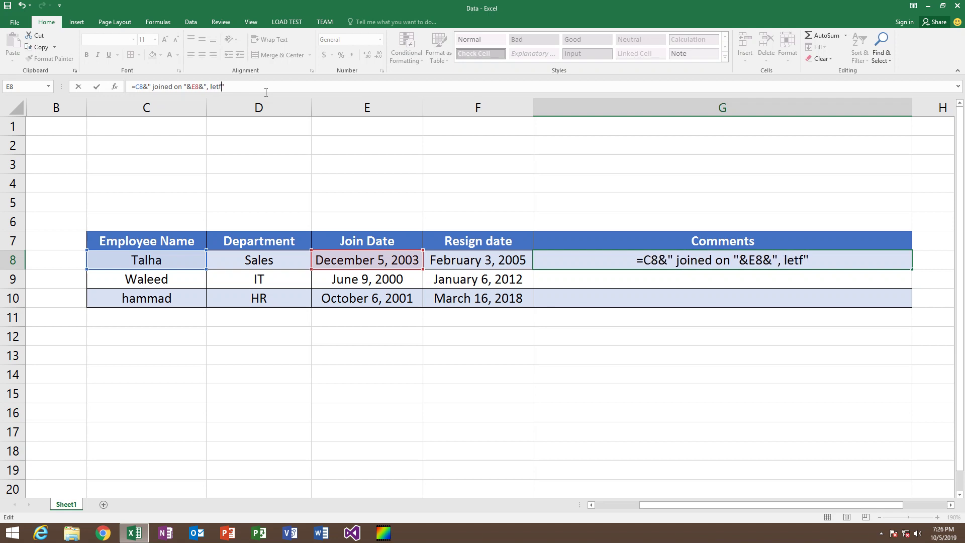
{"action": "key", "text": "BackSpace"}
{"action": "key", "text": "BackSpace"}
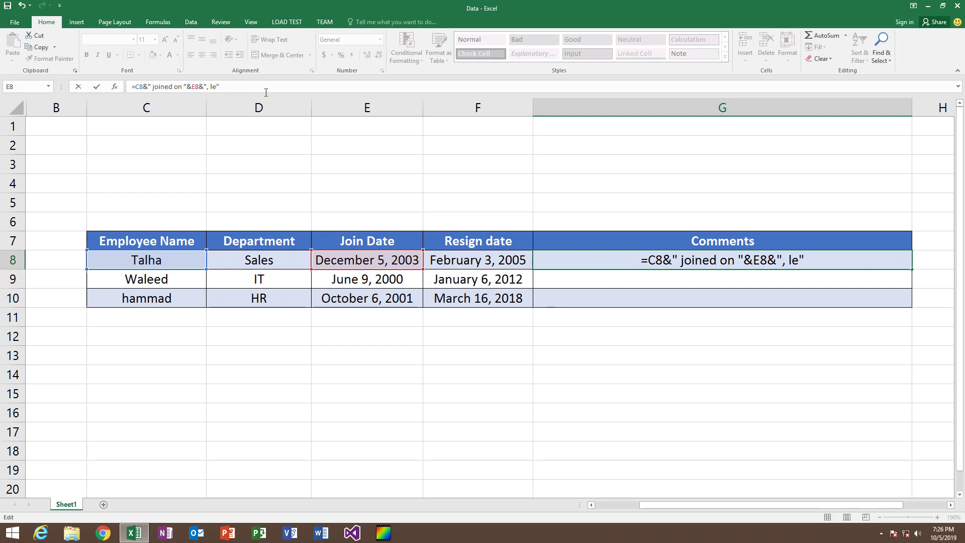
{"action": "type", "text": "ft o"}
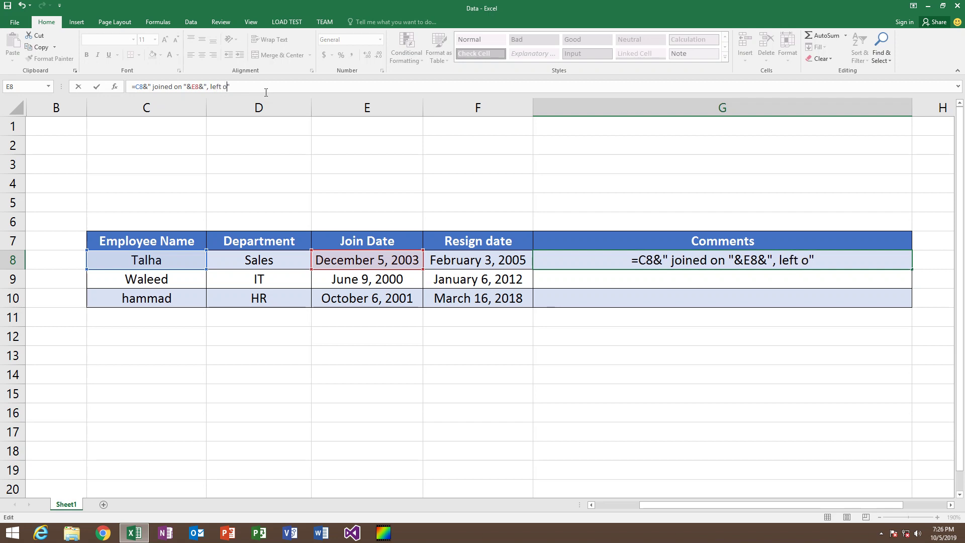
{"action": "type", "text": "n"}
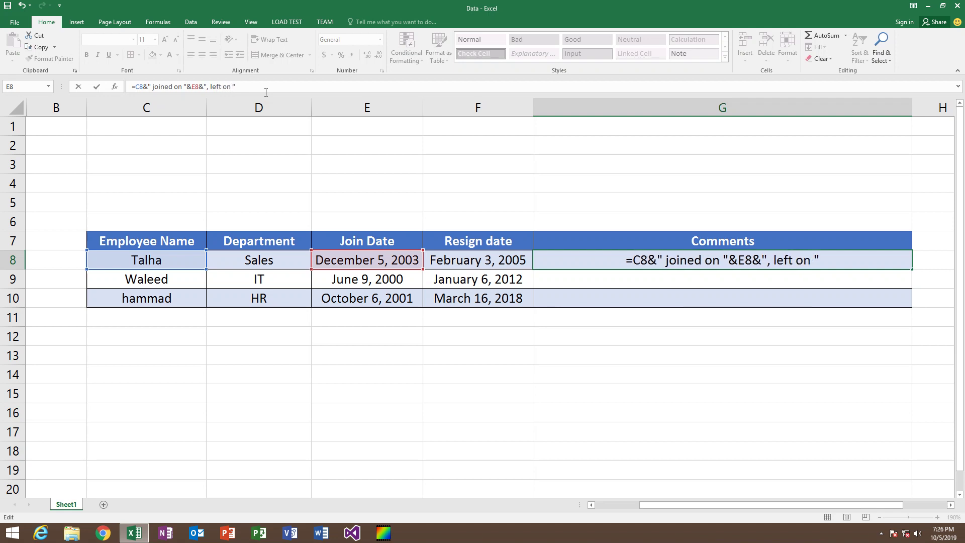
{"action": "key", "text": "BackSpace"}
{"action": "key", "text": "BackSpace"}
{"action": "key", "text": "BackSpace"}
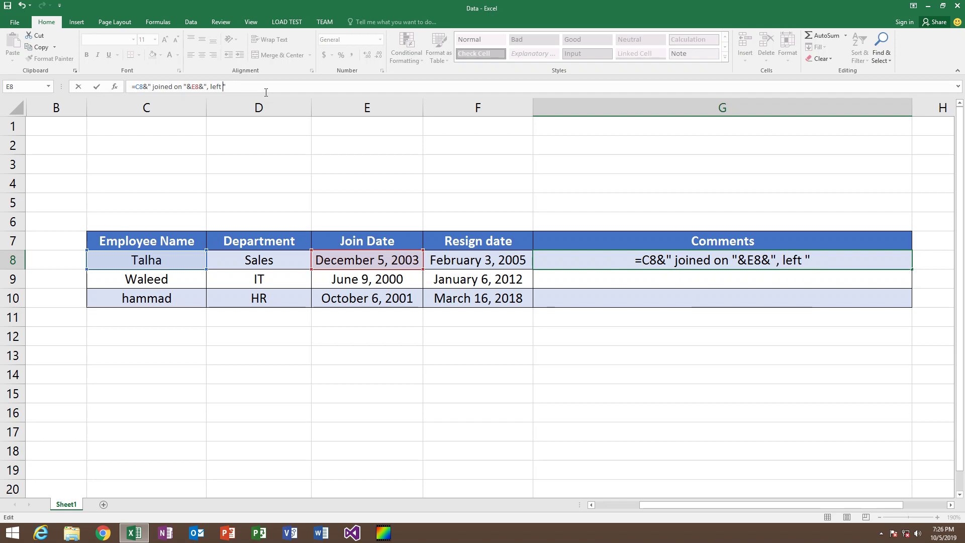
{"action": "type", "text": "th"}
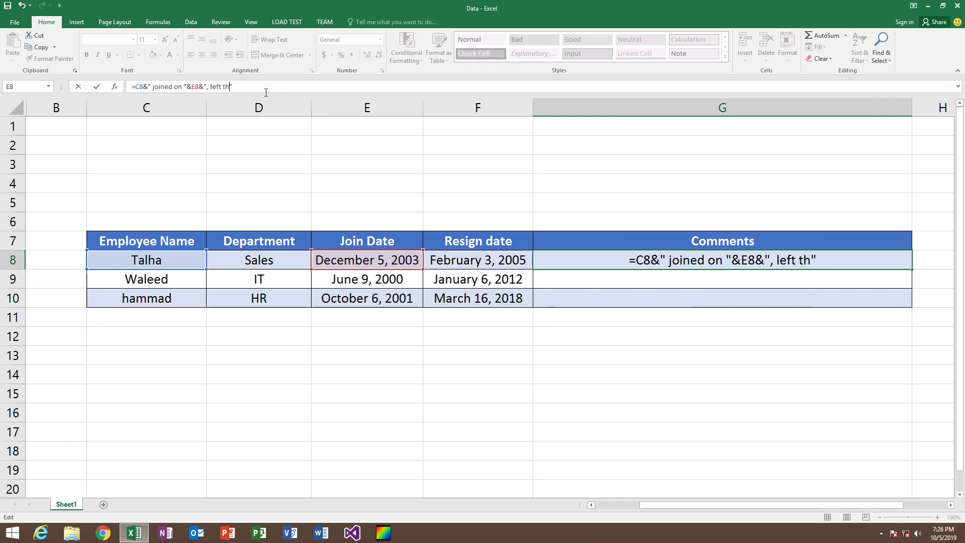
{"action": "type", "text": "e coma"}
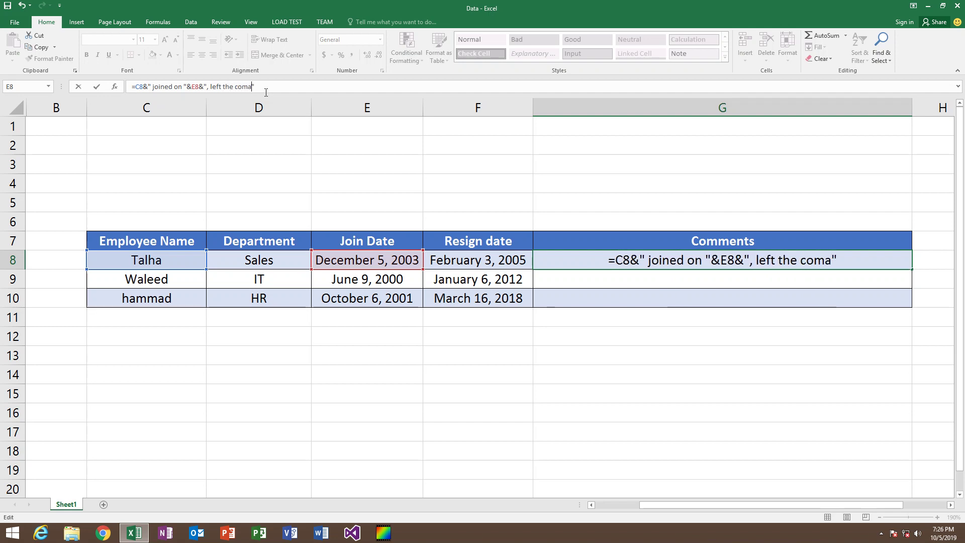
{"action": "type", "text": "p"}
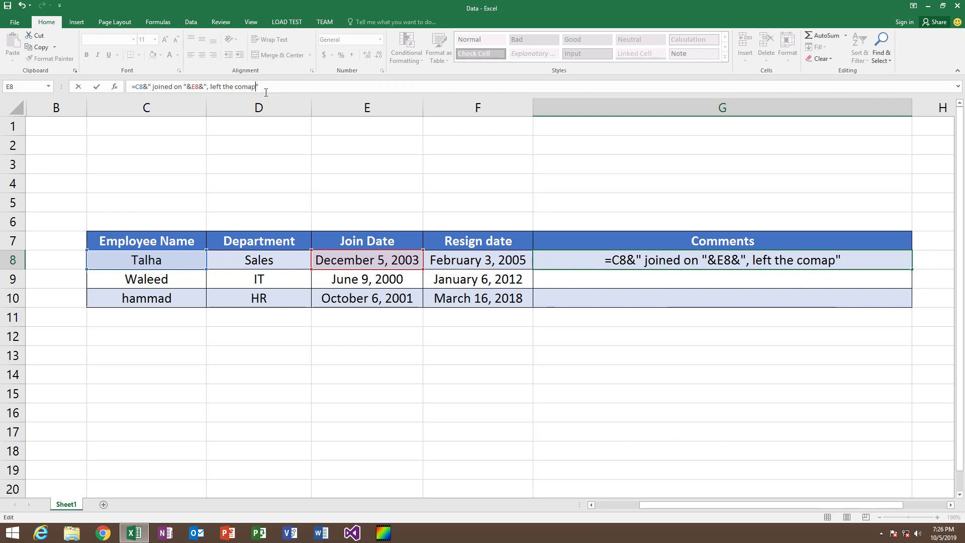
{"action": "key", "text": "BackSpace"}
{"action": "key", "text": "BackSpace"}
{"action": "type", "text": "pn"}
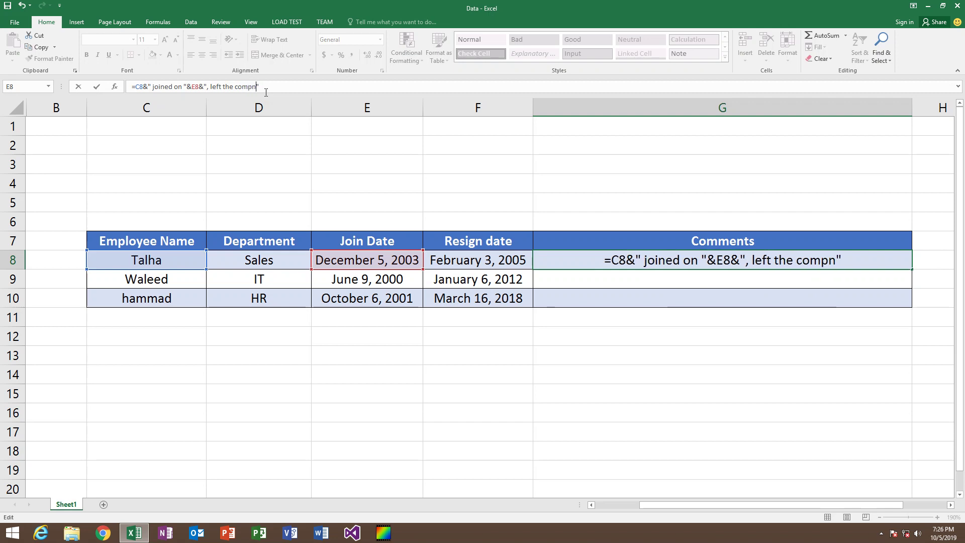
{"action": "type", "text": "ay"}
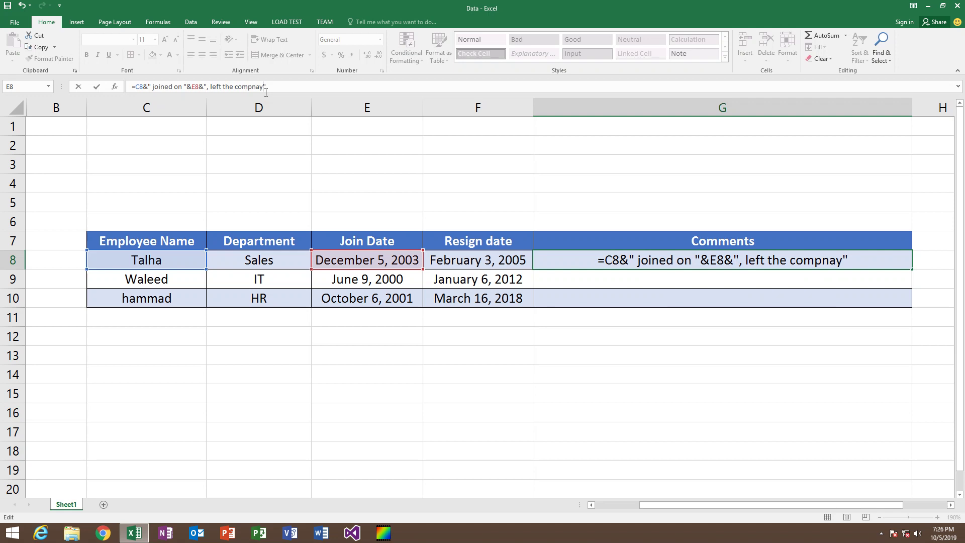
{"action": "key", "text": "BackSpace"}
{"action": "key", "text": "BackSpace"}
{"action": "key", "text": "BackSpace"}
{"action": "type", "text": "a"}
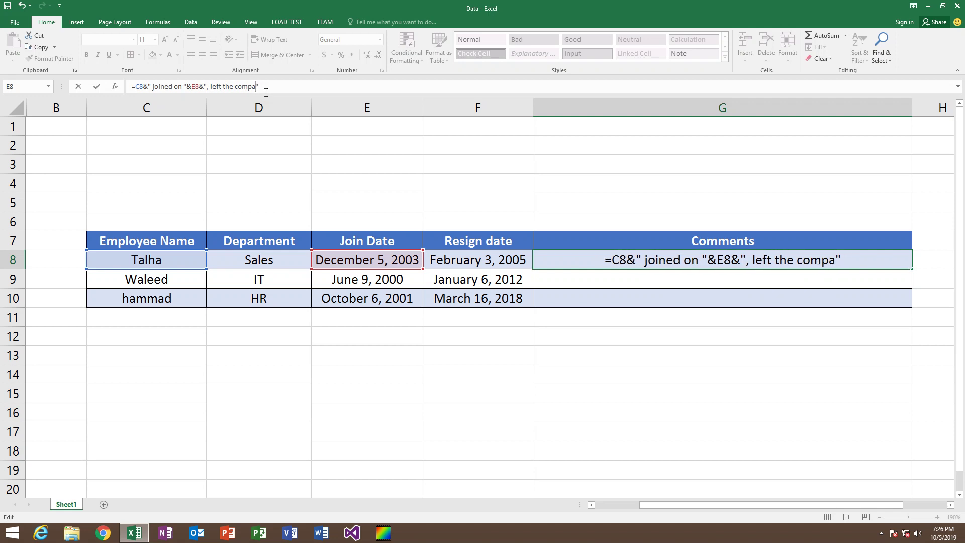
{"action": "type", "text": "ny "}
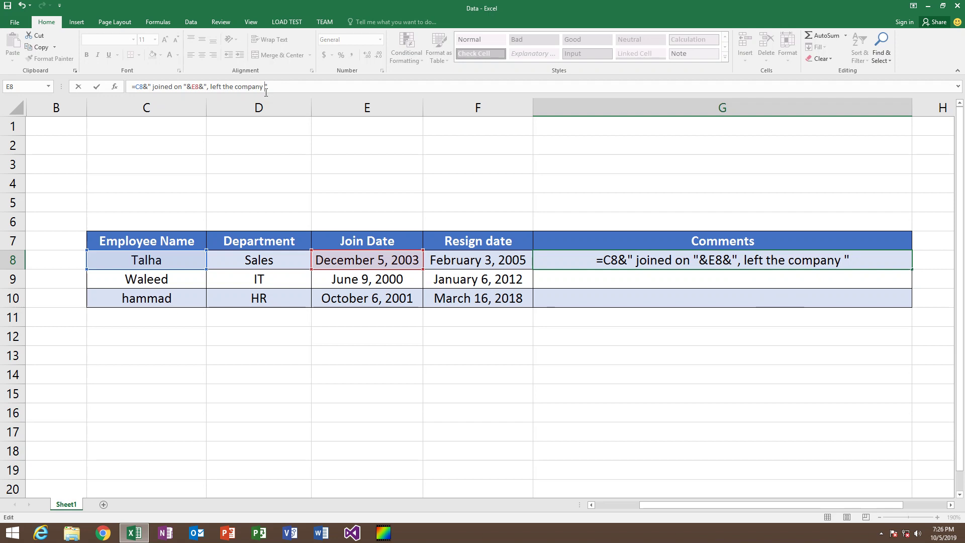
{"action": "type", "text": "o"}
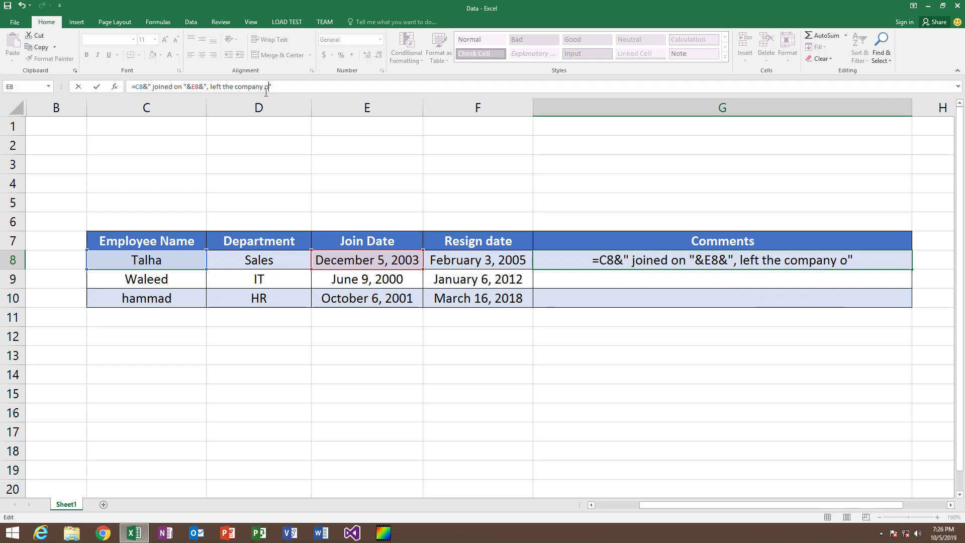
{"action": "type", "text": "n"}
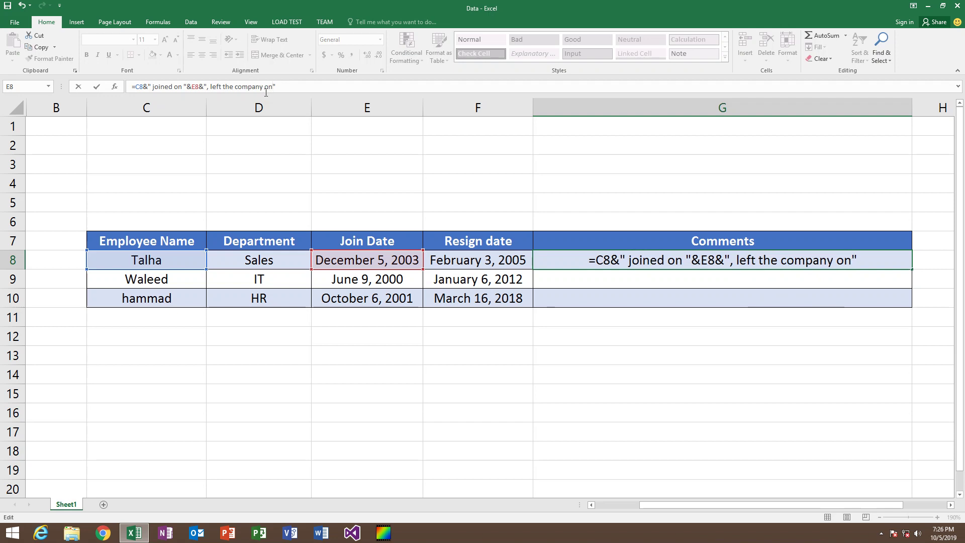
- Append the resign date F8 and enter the formula, showing the dates as serial numbers
{"action": "left_click", "coordinate": [283, 87]}
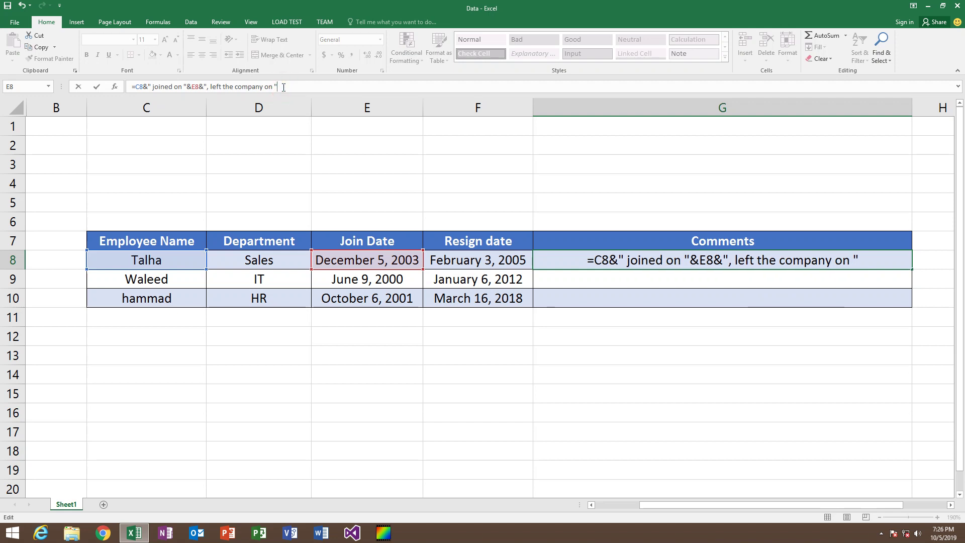
{"action": "type", "text": "&"}
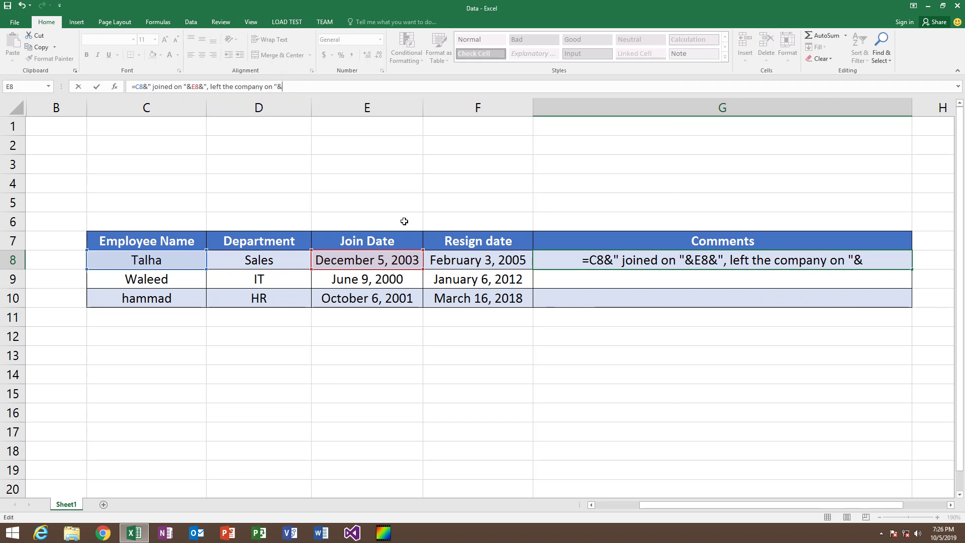
{"action": "left_click", "coordinate": [484, 263]}
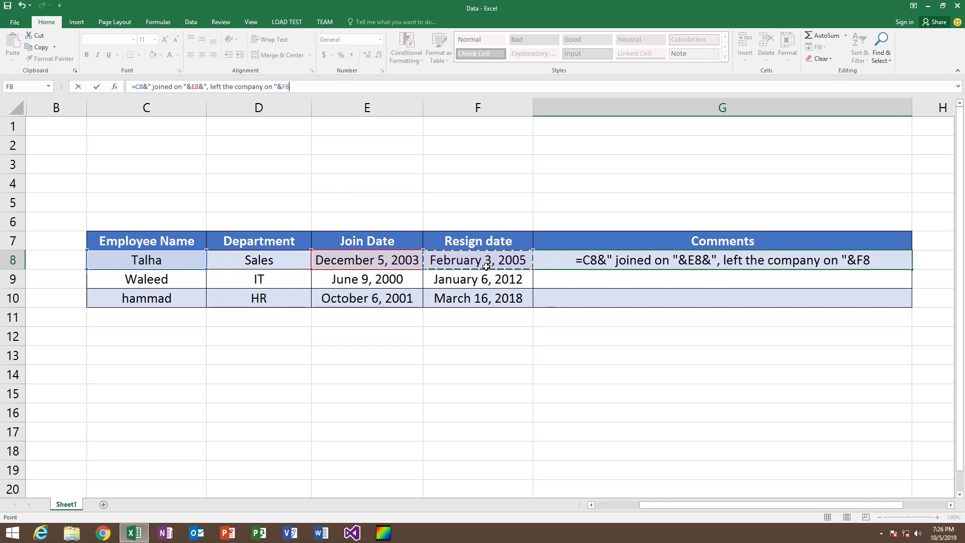
{"action": "key", "text": "Return"}
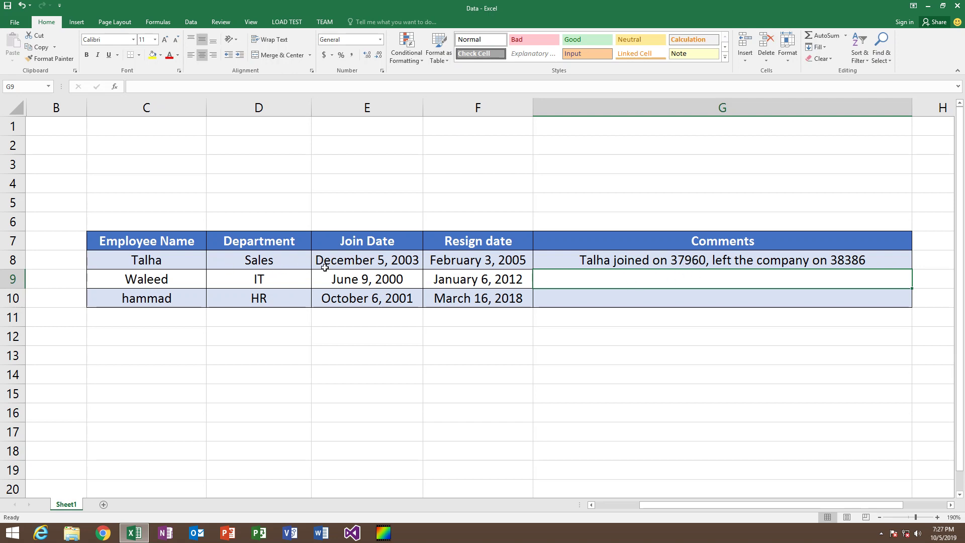
- Confirm E8 uses the Date format, then reopen the G8 formula for editing
{"action": "left_click", "coordinate": [347, 265]}
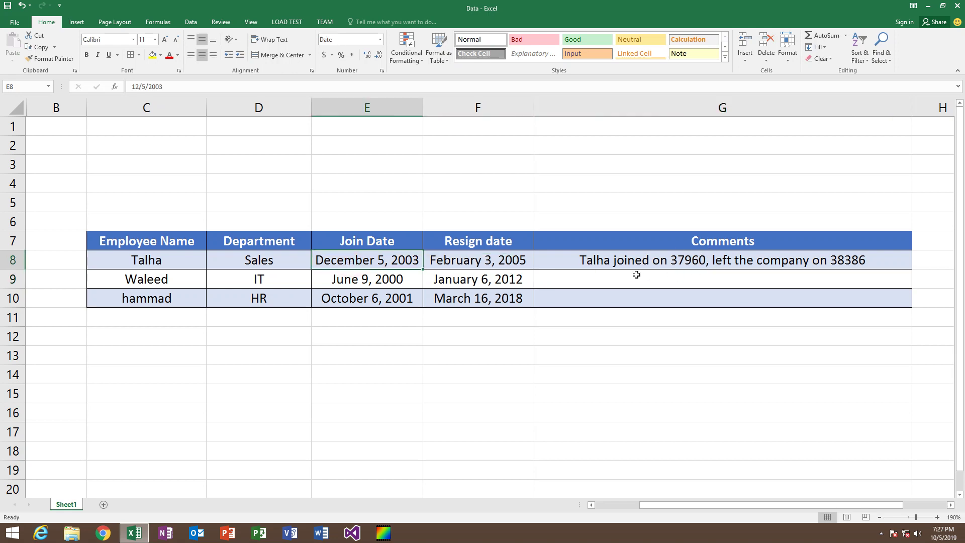
{"action": "left_click", "coordinate": [686, 257]}
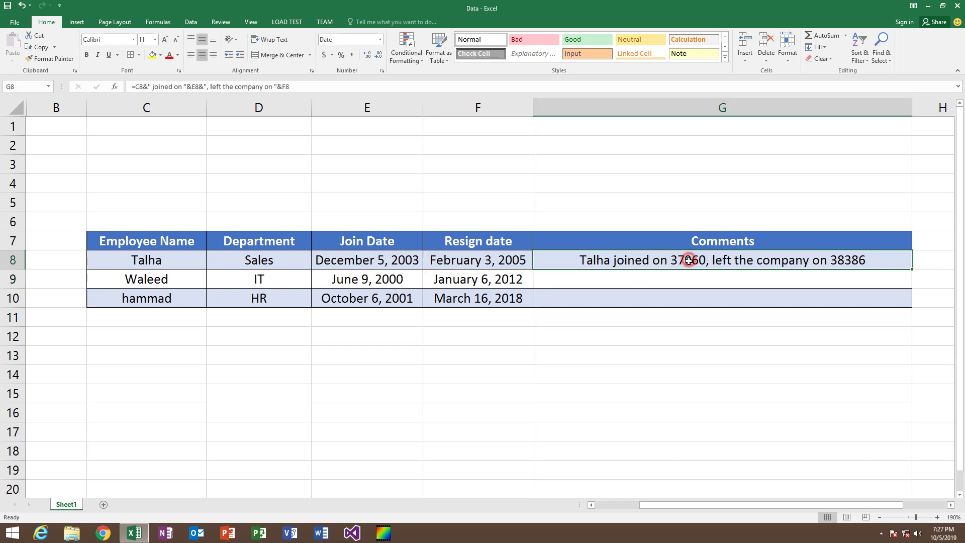
{"action": "left_click", "coordinate": [194, 88]}
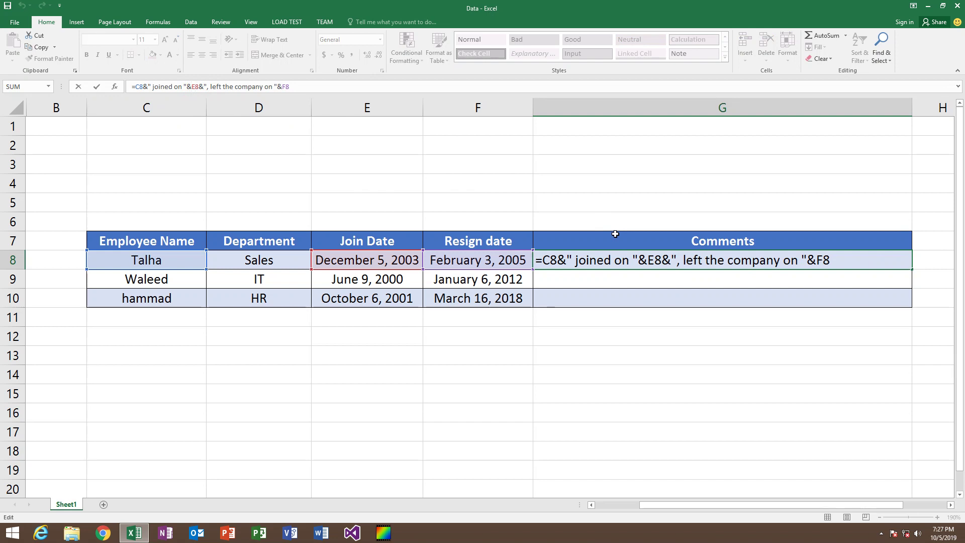
- Wrap the E8 join date in a TEXT function with the MM/DD/YYYY format
{"action": "type", "text": "te"}
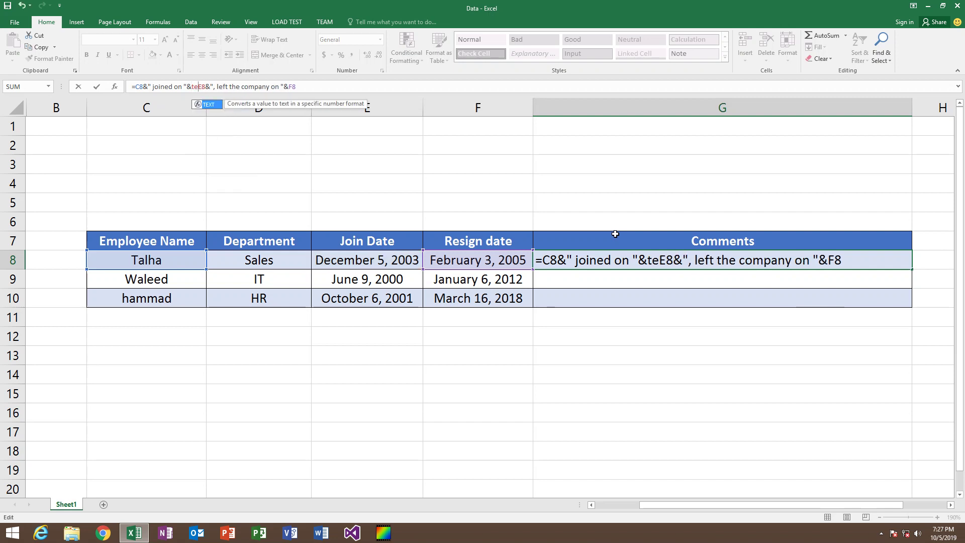
{"action": "key", "text": "Tab"}
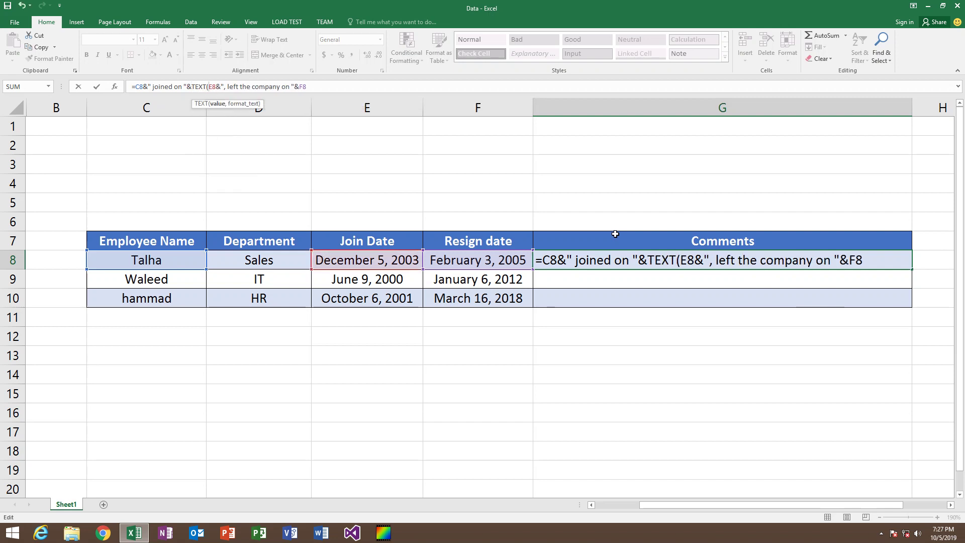
{"action": "key", "text": "Right"}
{"action": "key", "text": "Right"}
{"action": "type", "text": ","}
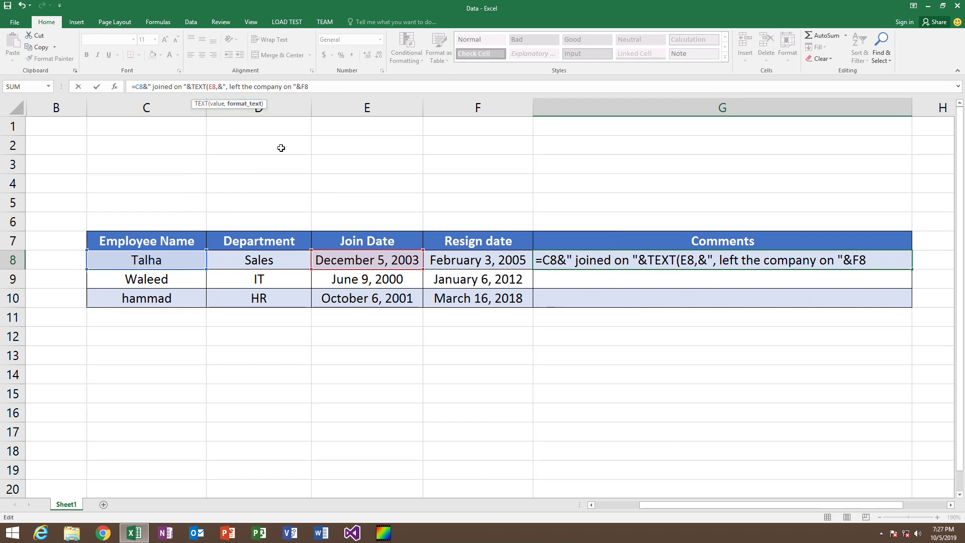
{"action": "type", "text": ":"}
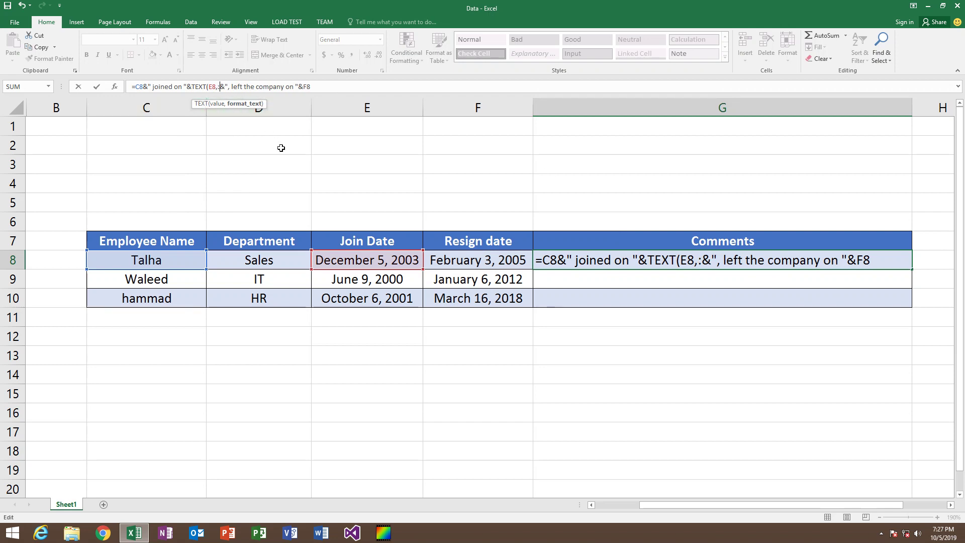
{"action": "type", "text": "MM"}
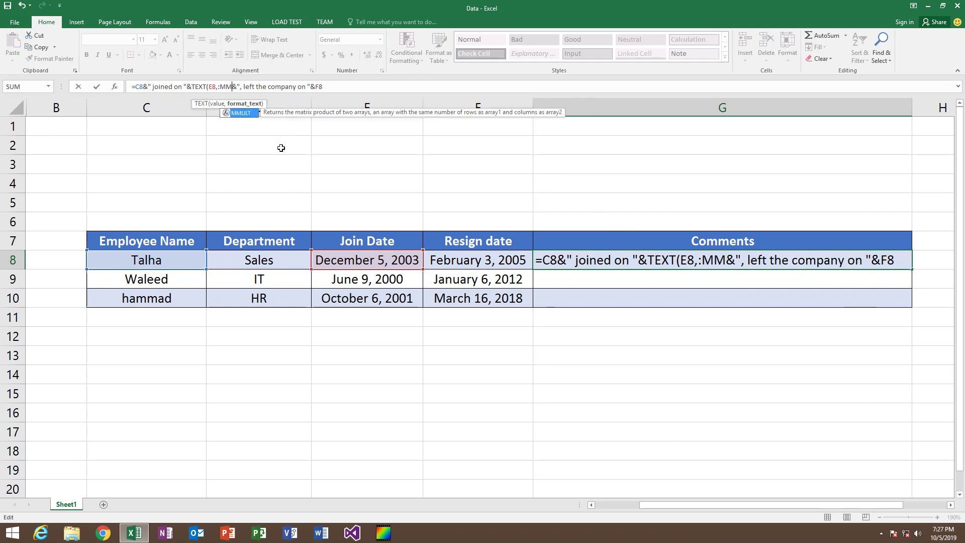
{"action": "type", "text": "/D"}
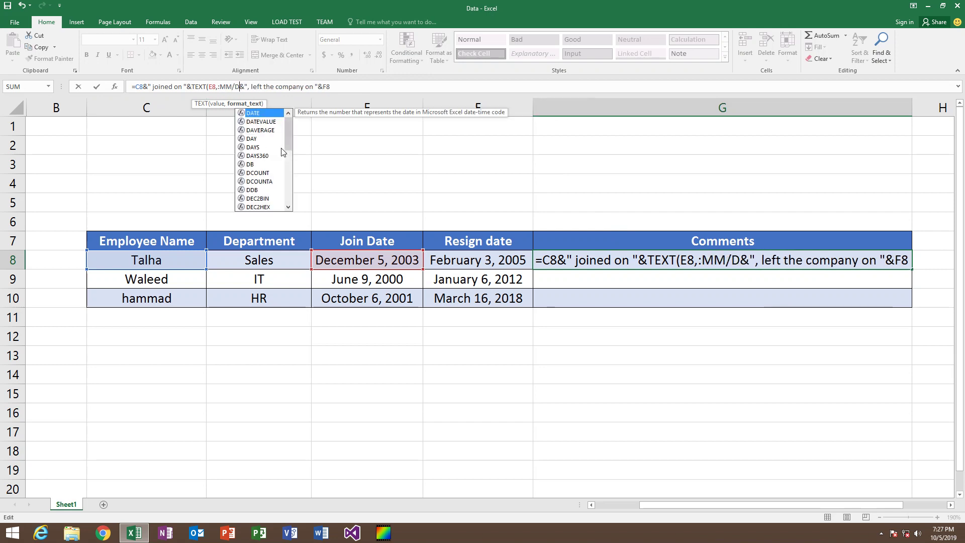
{"action": "type", "text": "D/Y"}
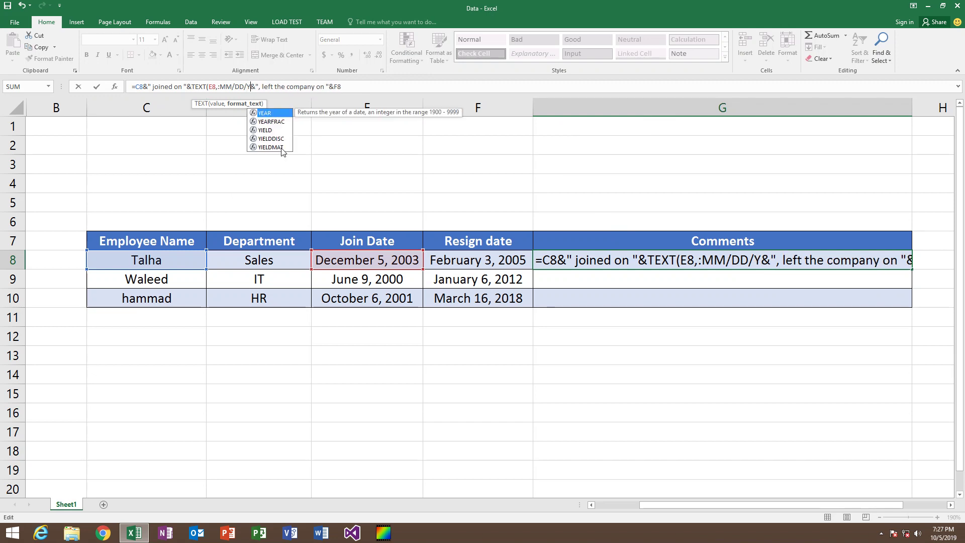
{"action": "type", "text": "YYY"}
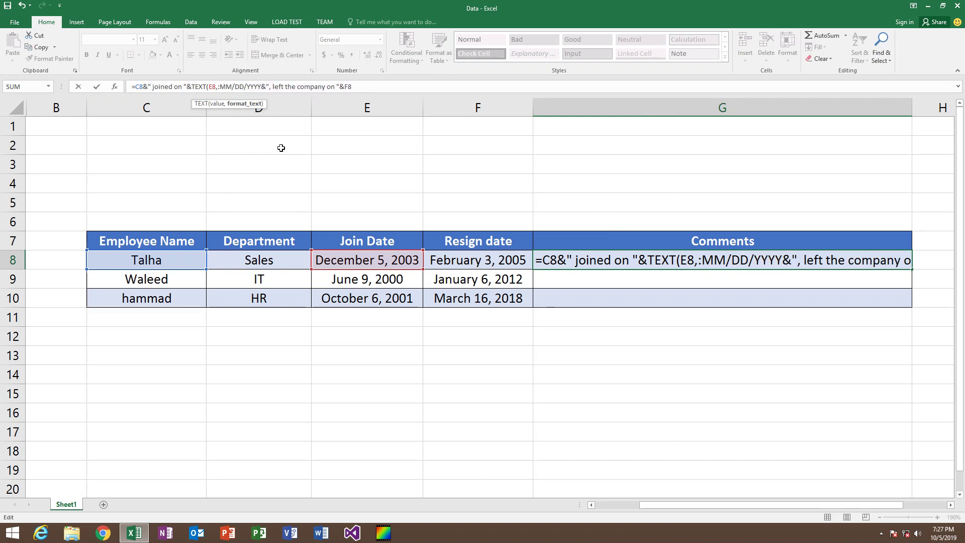
{"action": "type", "text": "\""}
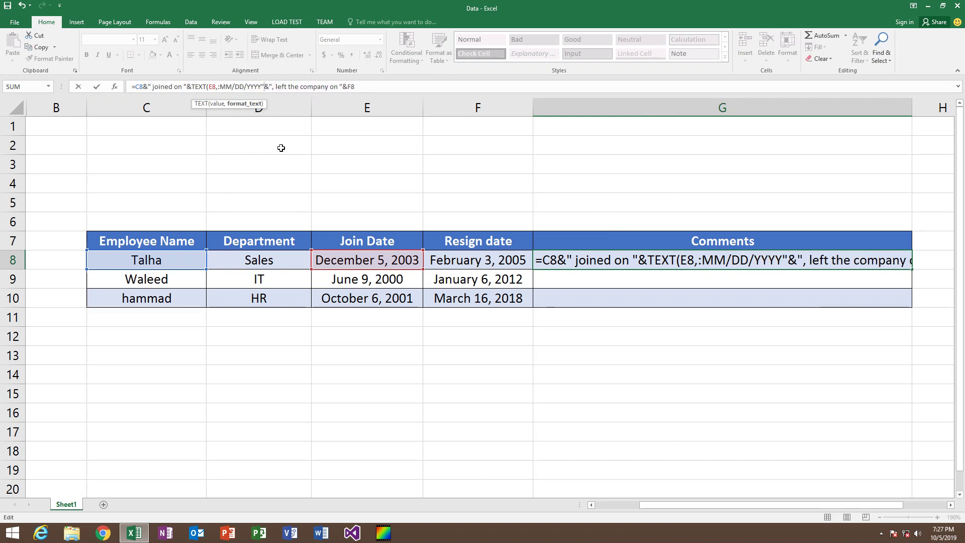
{"action": "type", "text": ")"}
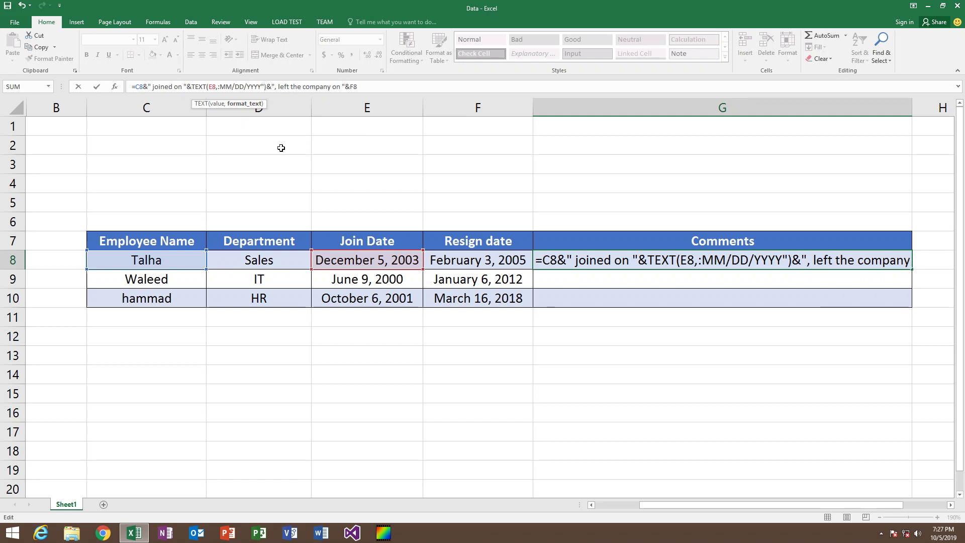
{"action": "key", "text": "Return"}
{"action": "key", "text": "Return"}
- Fix the TEXT format argument by removing the stray colon and adding the opening quote
{"action": "left_click", "coordinate": [221, 87]}
{"action": "key", "text": "BackSpace"}
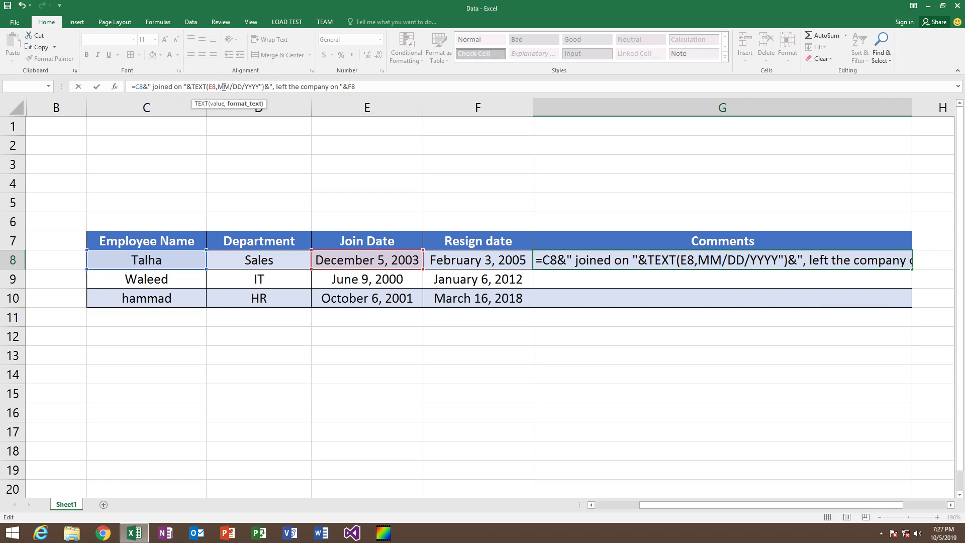
{"action": "type", "text": "\""}
{"action": "key", "text": "Return"}
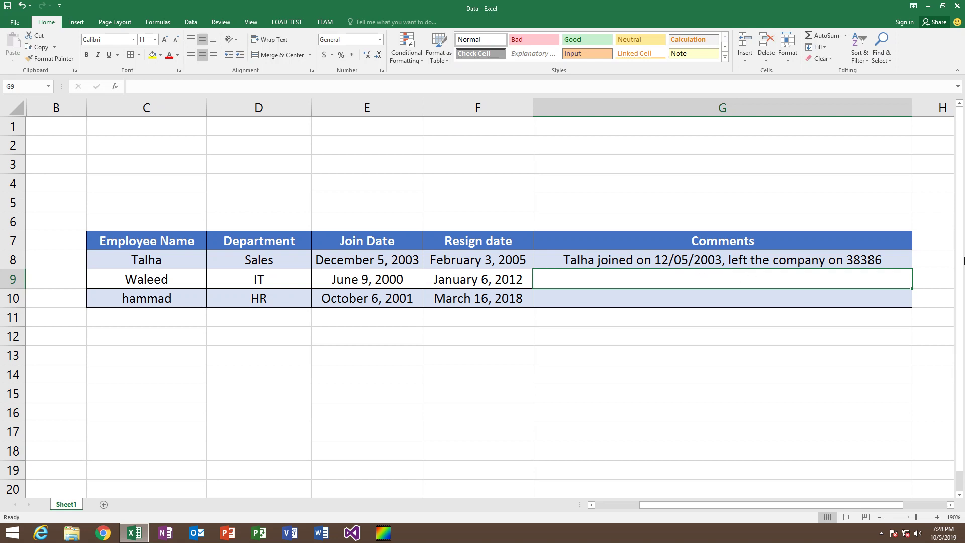
- Change the join date's TEXT format in G8 to DD/MM/YYYY
{"action": "left_click", "coordinate": [652, 260]}
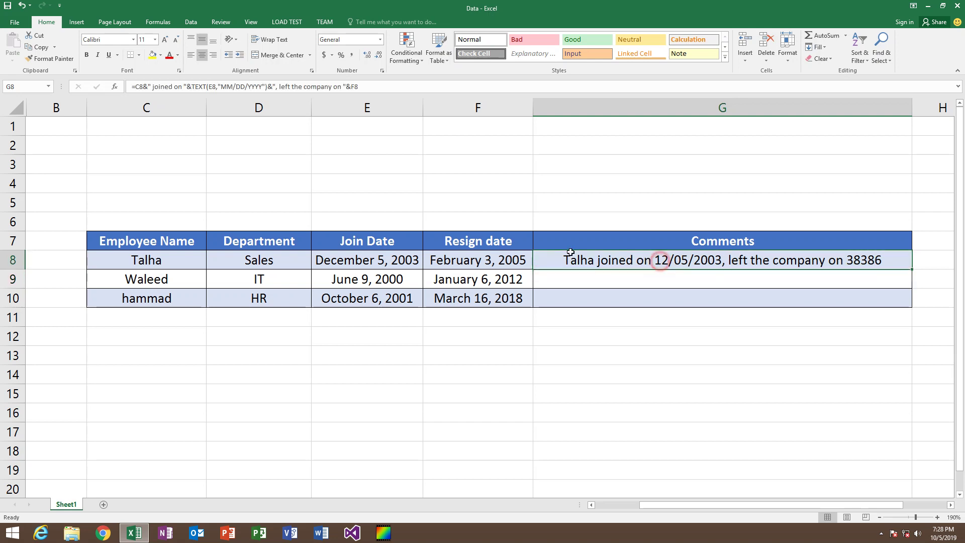
{"action": "left_click", "coordinate": [242, 86]}
{"action": "type", "text": "."}
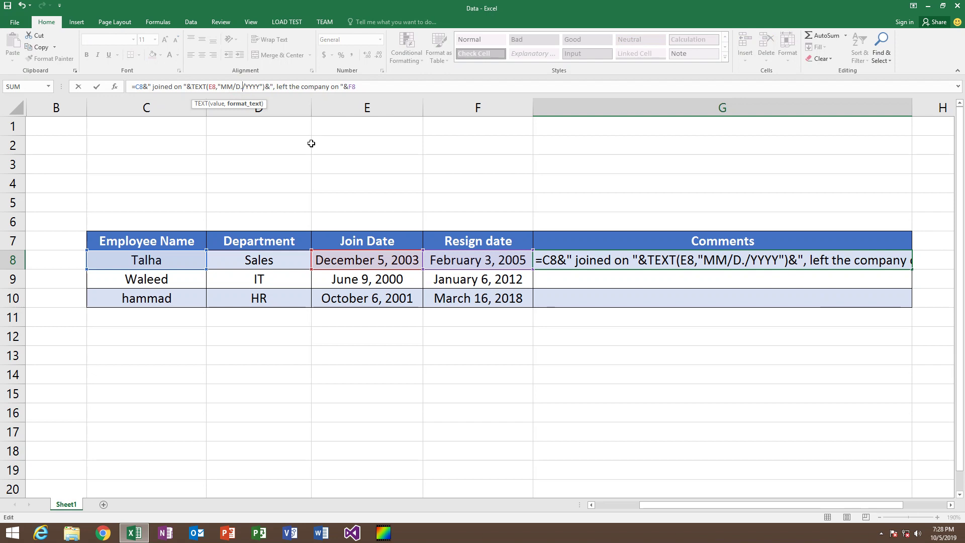
{"action": "key", "text": "BackSpace"}
{"action": "key", "text": "BackSpace"}
{"action": "key", "text": "BackSpace"}
{"action": "key", "text": "BackSpace"}
{"action": "key", "text": "BackSpace"}
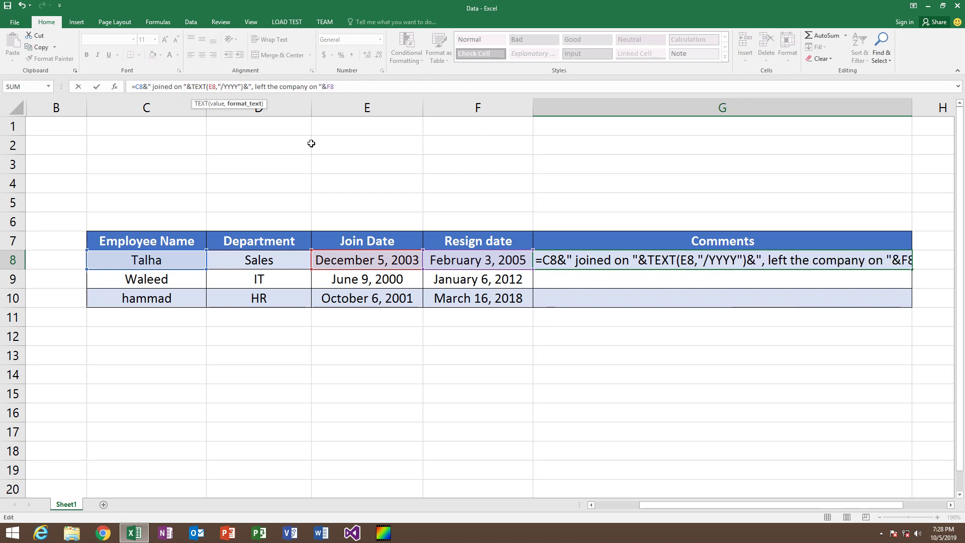
{"action": "type", "text": "DD"}
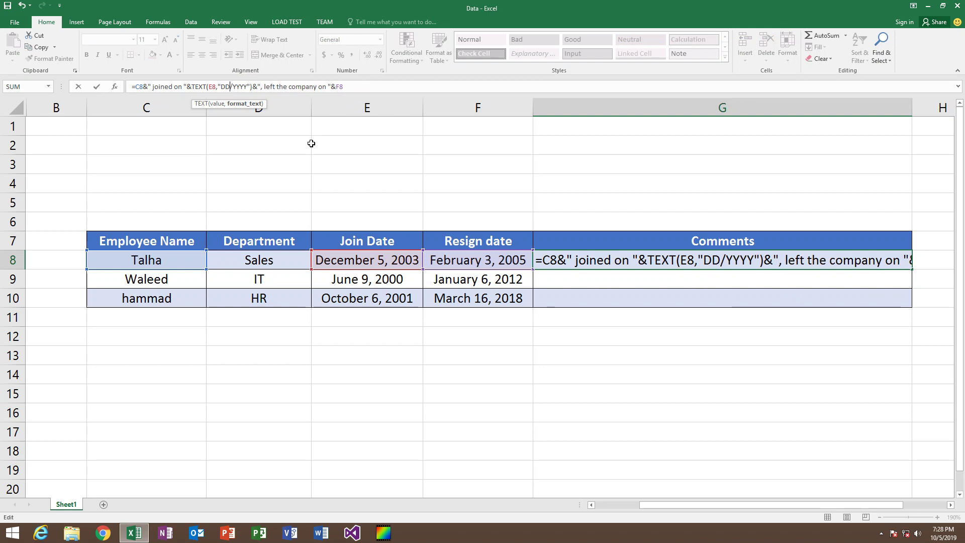
{"action": "type", "text": "/"}
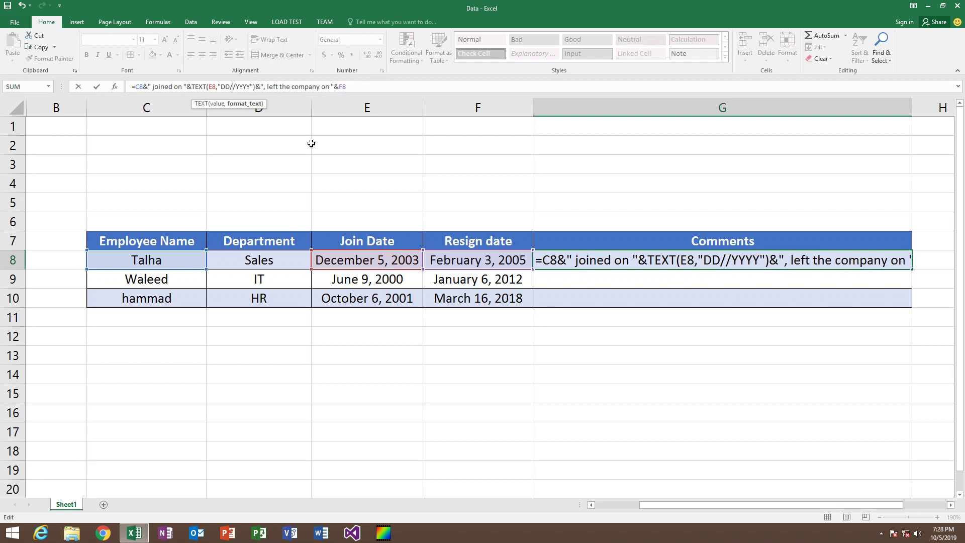
{"action": "type", "text": "MM"}
{"action": "key", "text": "Right"}
{"action": "key", "text": "Right"}
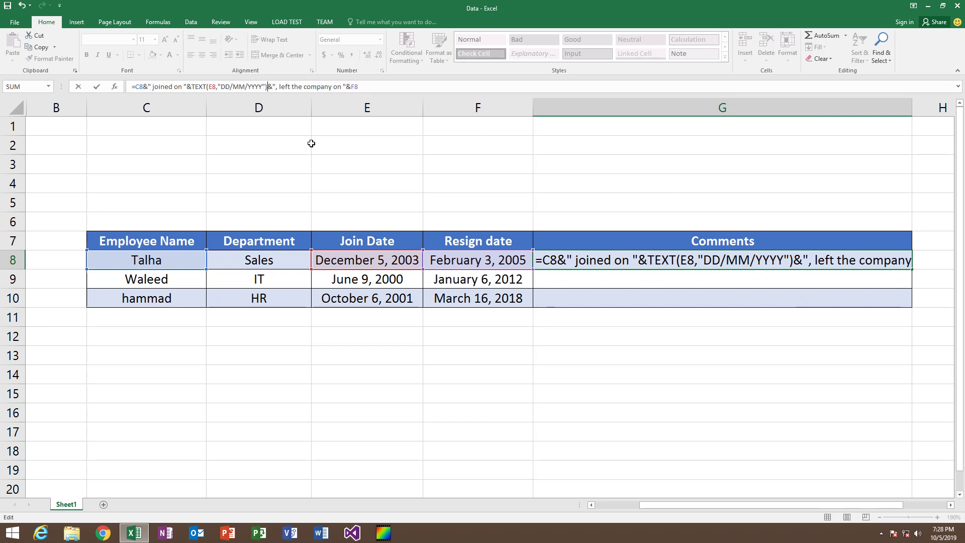
- Replace the trailing F8 with TEXT(F8,"DD/MM/YYYY") and enter the formula
{"action": "key", "text": "shift+Left"}
{"action": "key", "text": "shift+Left"}
{"action": "key", "text": "shift+Left"}
{"action": "key", "text": "shift+Left"}
{"action": "key", "text": "shift+Left"}
{"action": "key", "text": "shift+Left"}
{"action": "key", "text": "shift+Left"}
{"action": "key", "text": "shift+Left"}
{"action": "key", "text": "shift+Left"}
{"action": "key", "text": "shift+Left"}
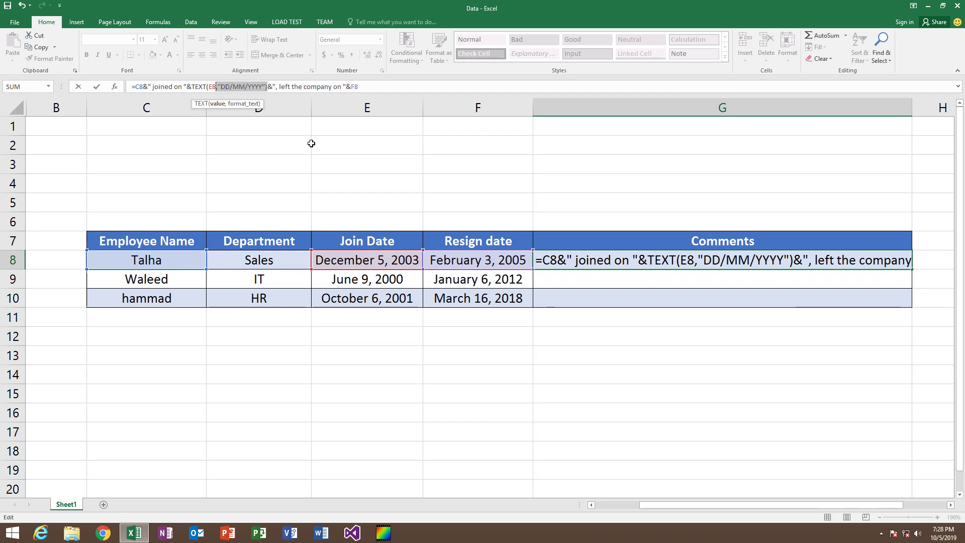
{"action": "key", "text": "shift+Left"}
{"action": "key", "text": "shift+Left"}
{"action": "key", "text": "shift+Left"}
{"action": "key", "text": "shift+Left"}
{"action": "key", "text": "shift+Left"}
{"action": "key", "text": "ctrl+c"}
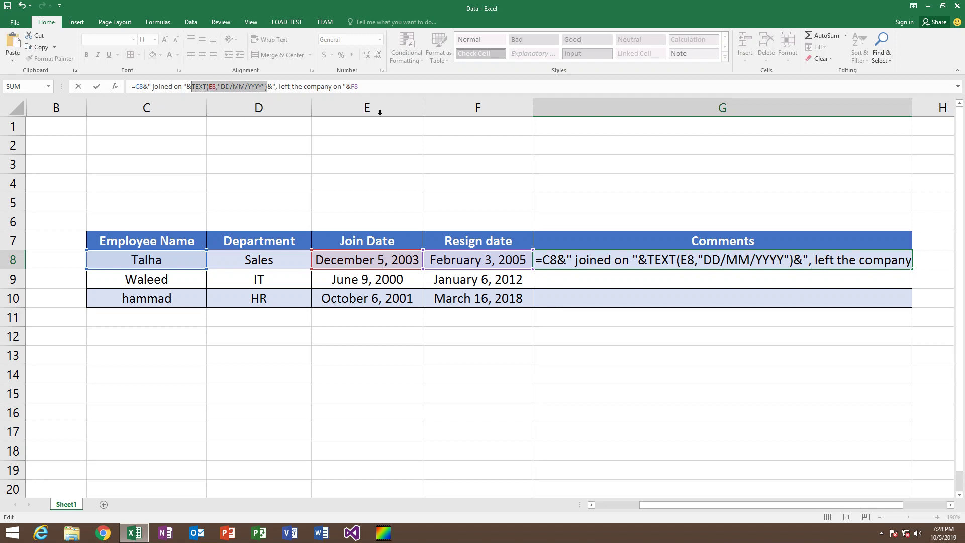
{"action": "left_click", "coordinate": [377, 87]}
{"action": "key", "text": "BackSpace"}
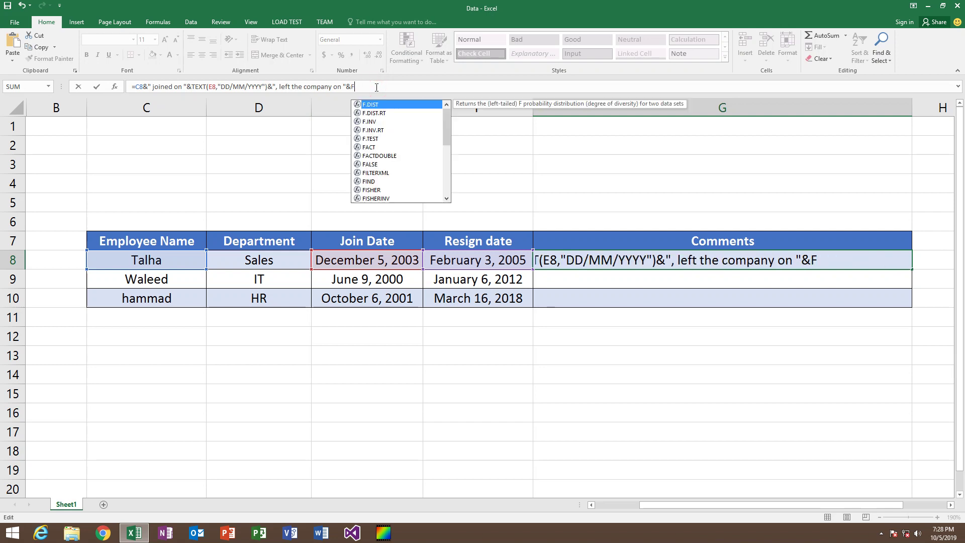
{"action": "key", "text": "BackSpace"}
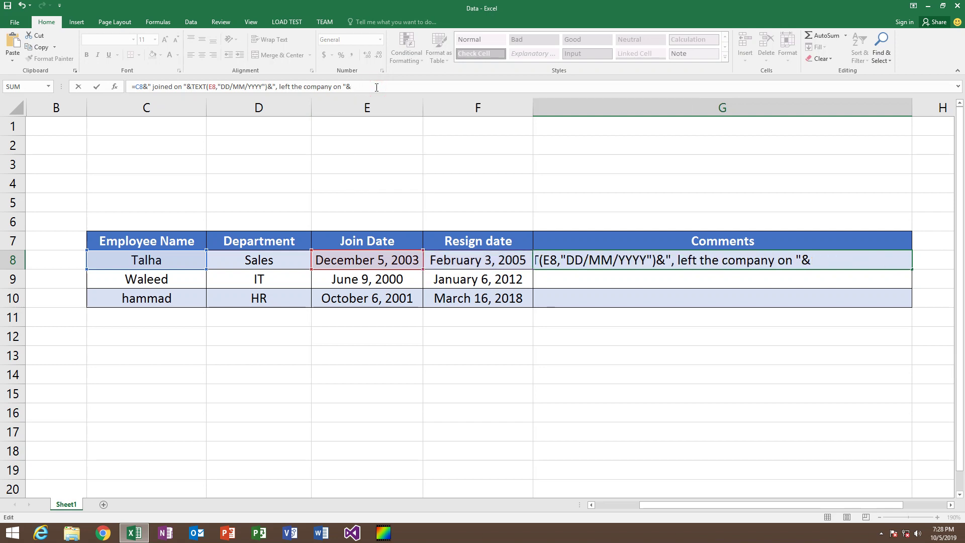
{"action": "key", "text": "ctrl+v"}
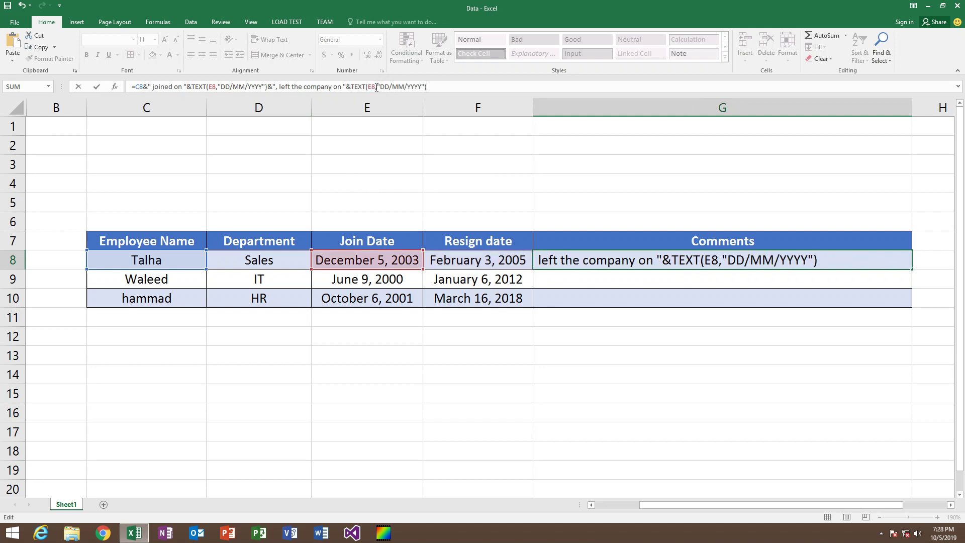
{"action": "left_click", "coordinate": [376, 87]}
{"action": "key", "text": "Delete"}
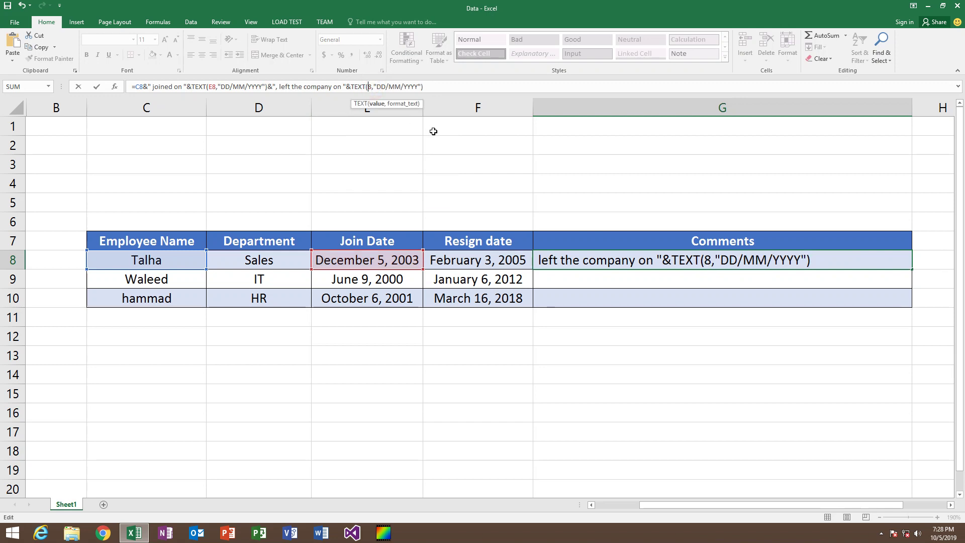
{"action": "type", "text": "F"}
{"action": "key", "text": "Return"}
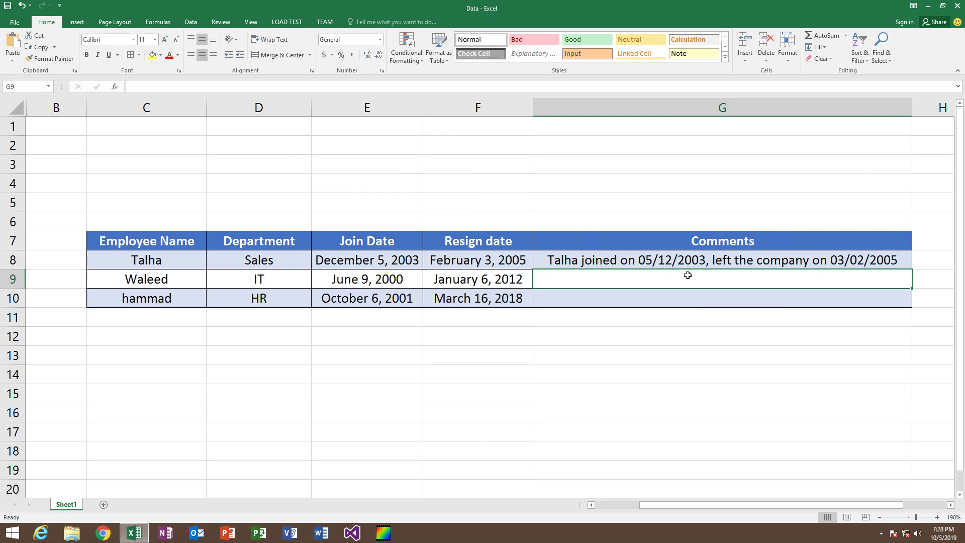
- Fill the G8 comment formula down to G10, check G9's formula, and minimize Excel
{"action": "left_click", "coordinate": [843, 254]}
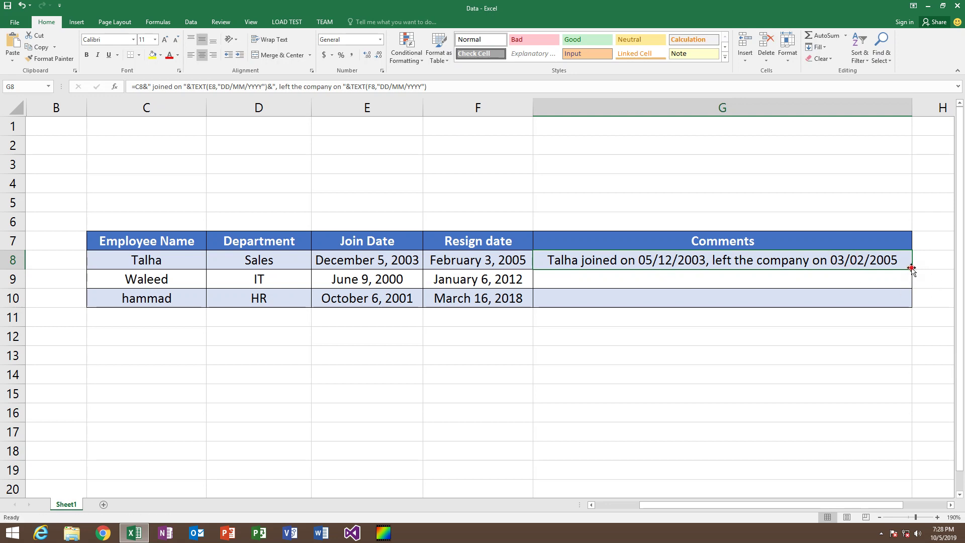
{"action": "left_click_drag", "start_coordinate": [912, 269], "coordinate": [918, 328]}
{"action": "left_click", "coordinate": [663, 337]}
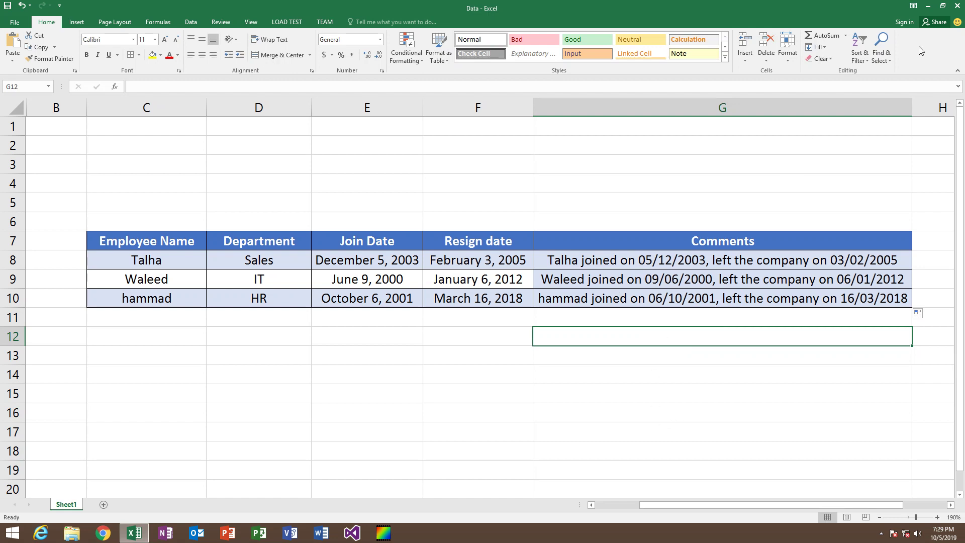
{"action": "left_click", "coordinate": [613, 280]}
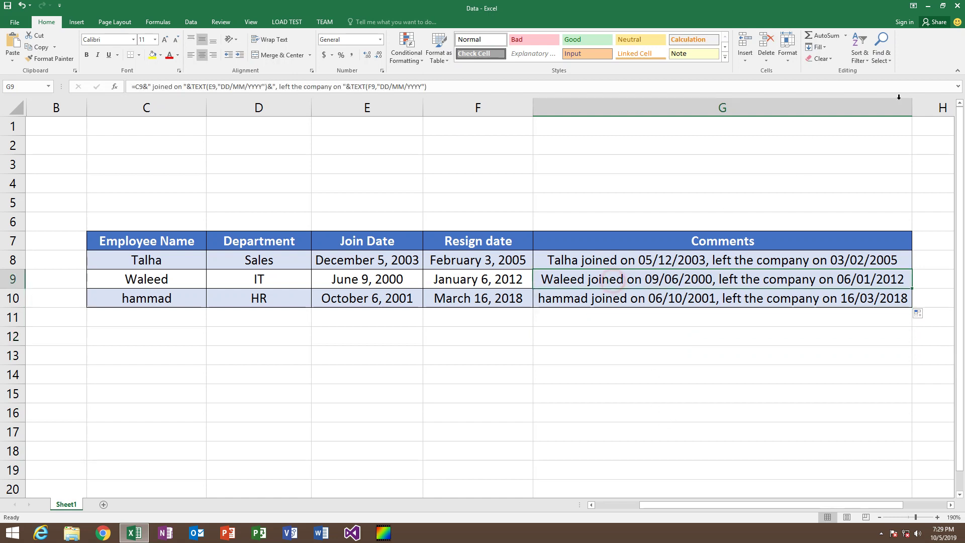
{"action": "left_click", "coordinate": [928, 6]}
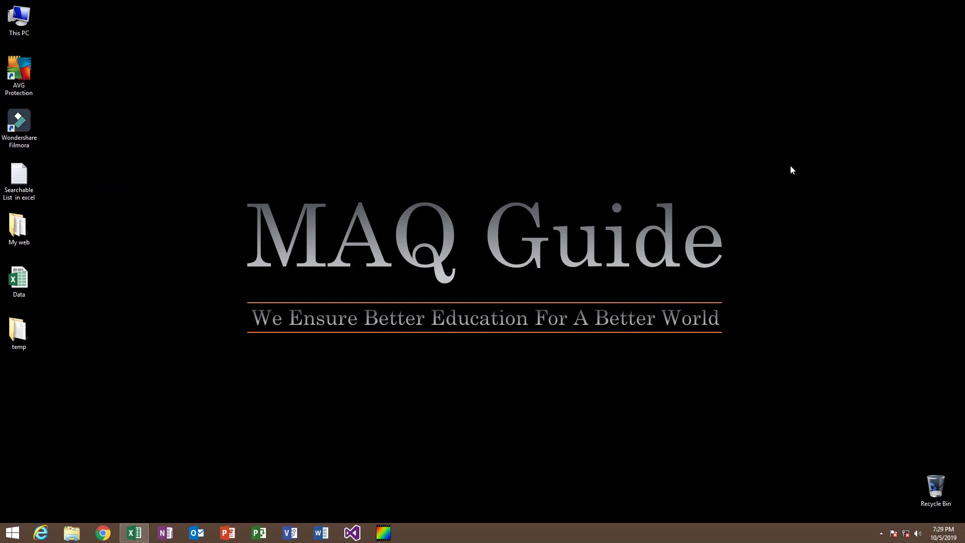